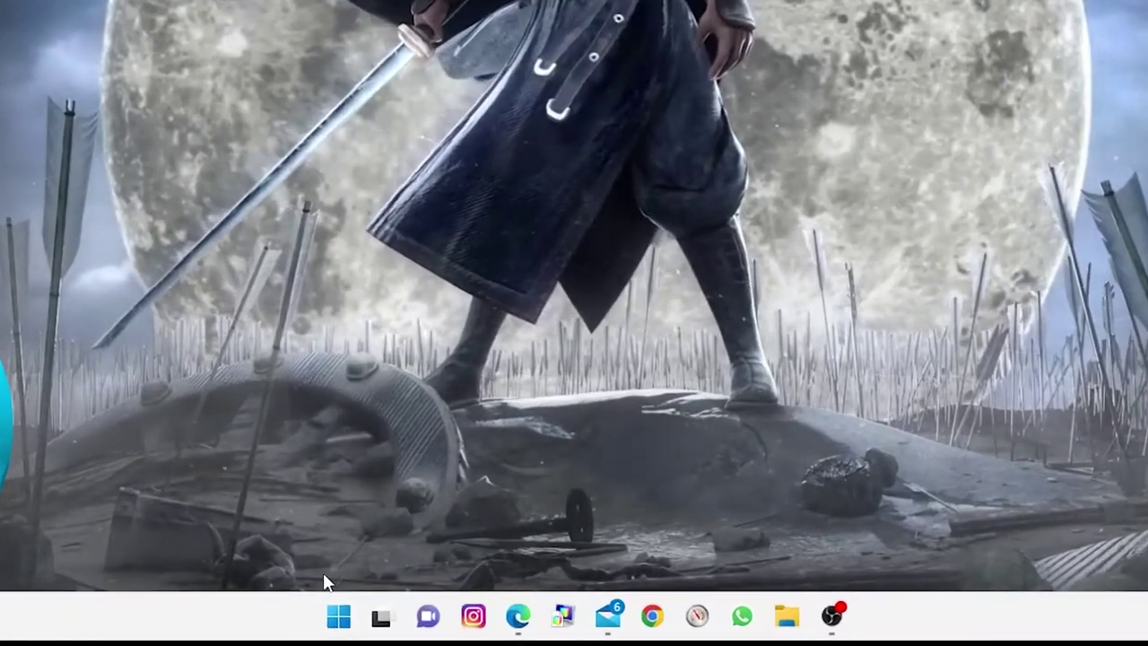
# - Open the Windows system information page to examine the device specifications
pyautogui.rightClick(341, 617)
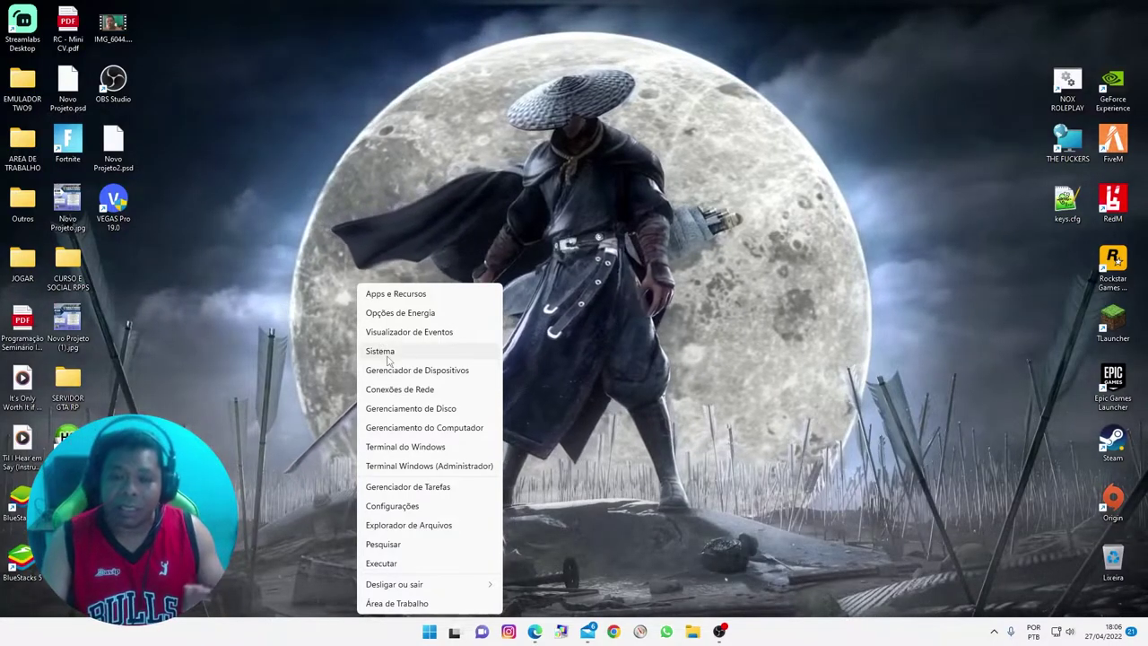
pyautogui.click(388, 357)
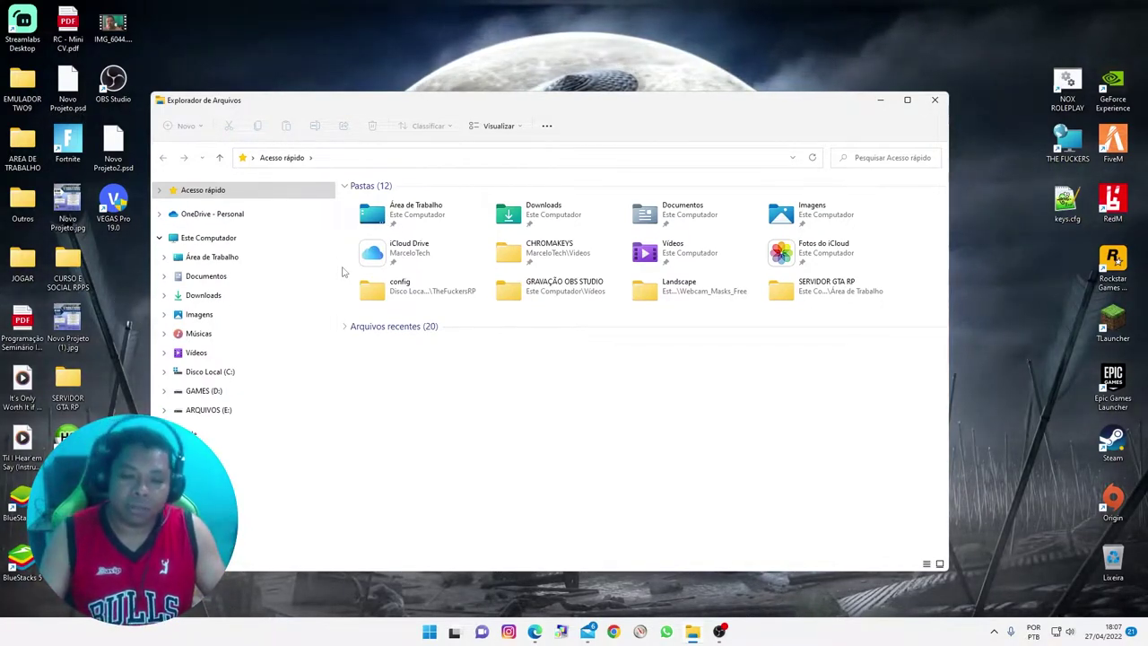
# - View the properties of Este Computador from File Explorer to examine processor, RAM and Windows edition, and close both windows
pyautogui.moveTo(333, 101); pyautogui.dragTo(530, 54)
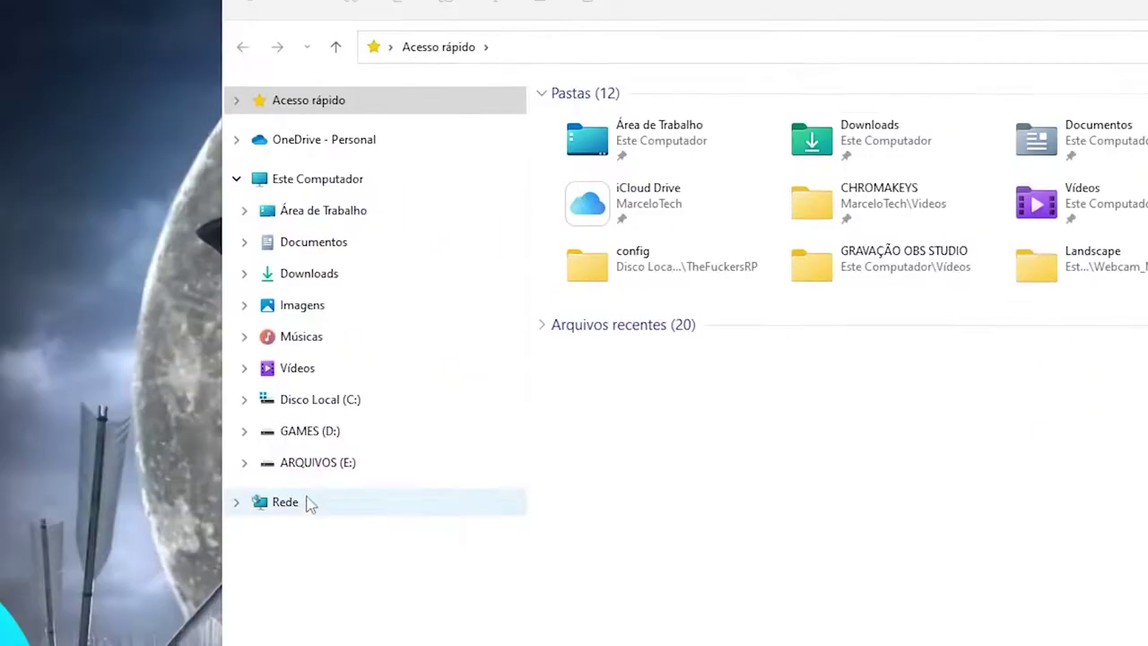
pyautogui.click(285, 182)
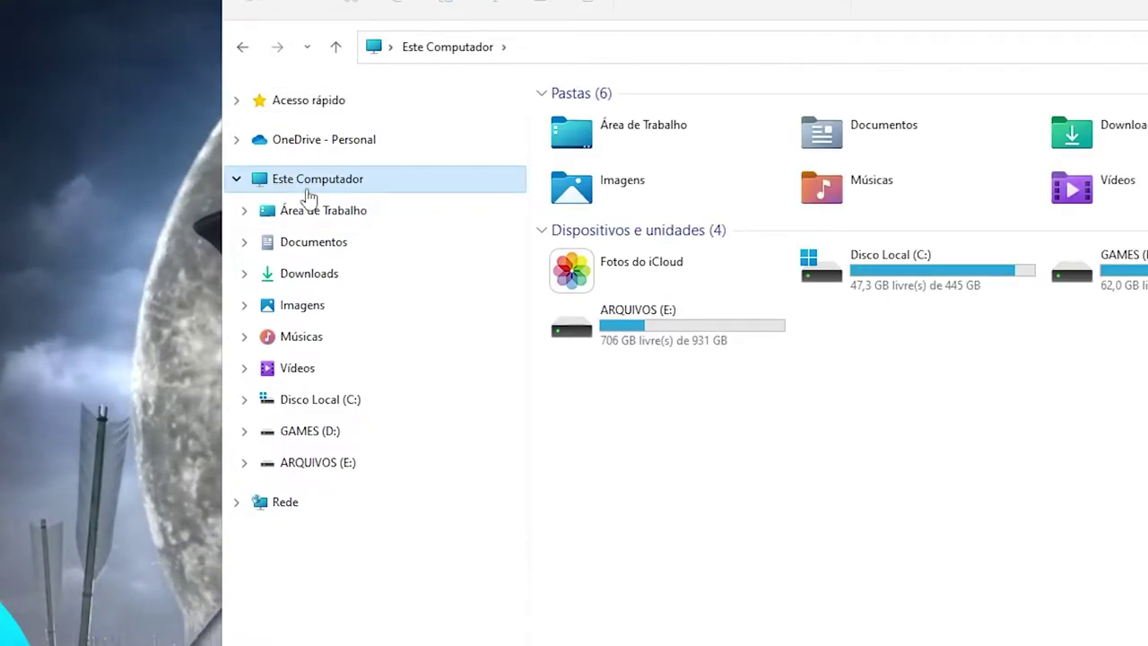
pyautogui.rightClick(310, 191)
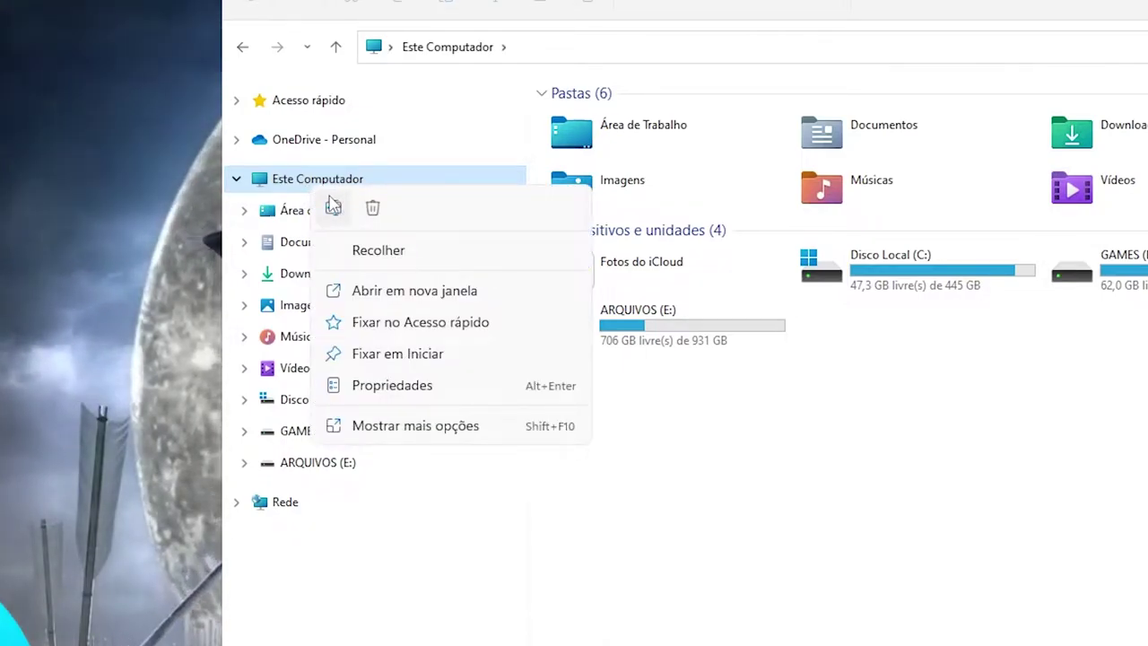
pyautogui.click(392, 388)
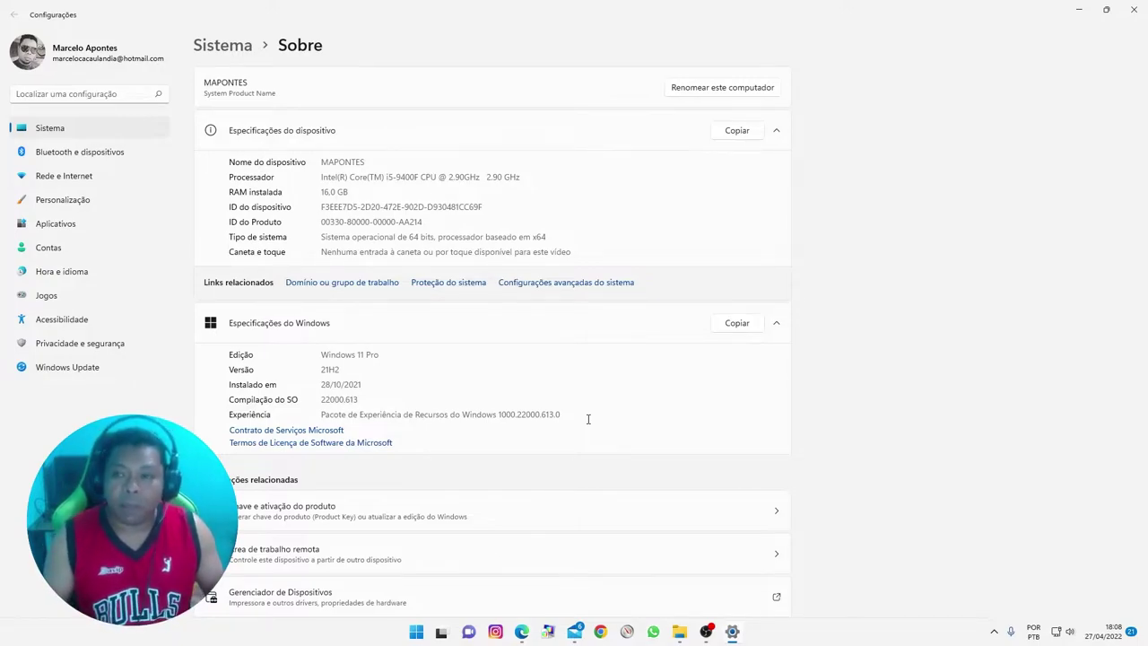
pyautogui.click(1135, 8)
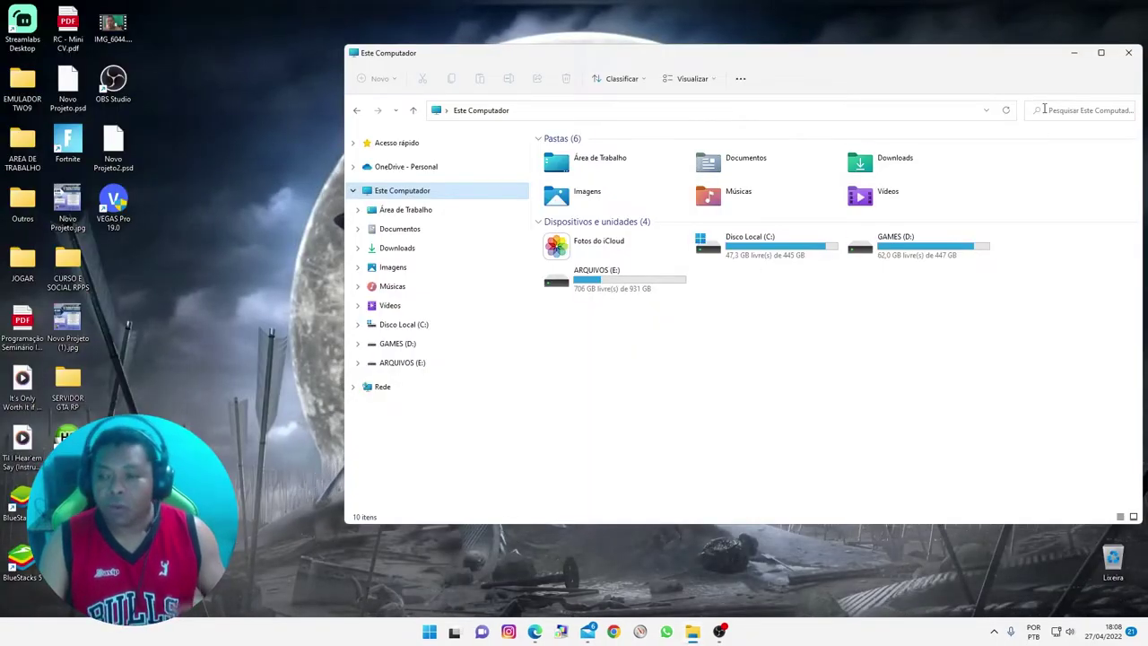
pyautogui.click(1128, 53)
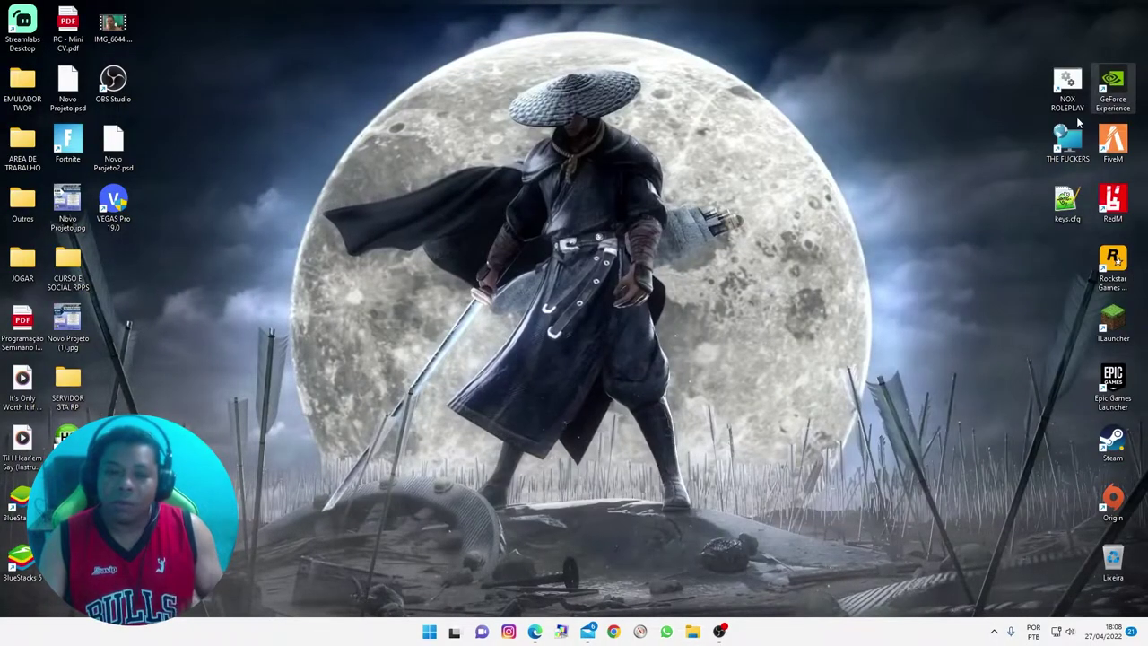
# - Open the Windows display settings from the desktop and view the advanced display information
pyautogui.rightClick(703, 147)
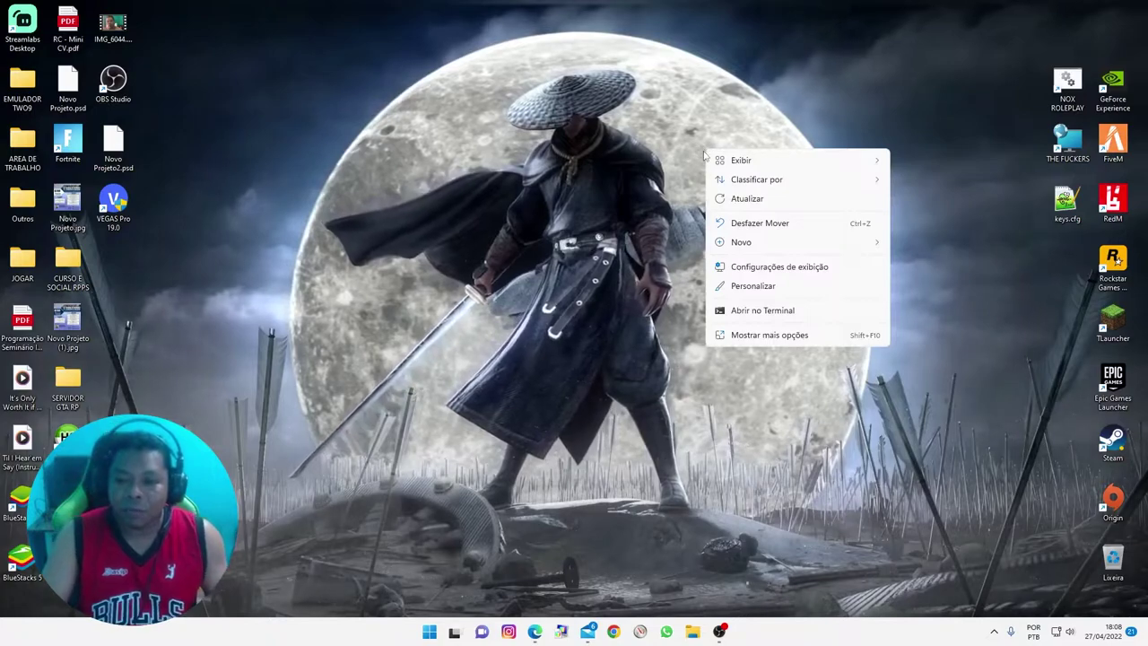
pyautogui.click(763, 337)
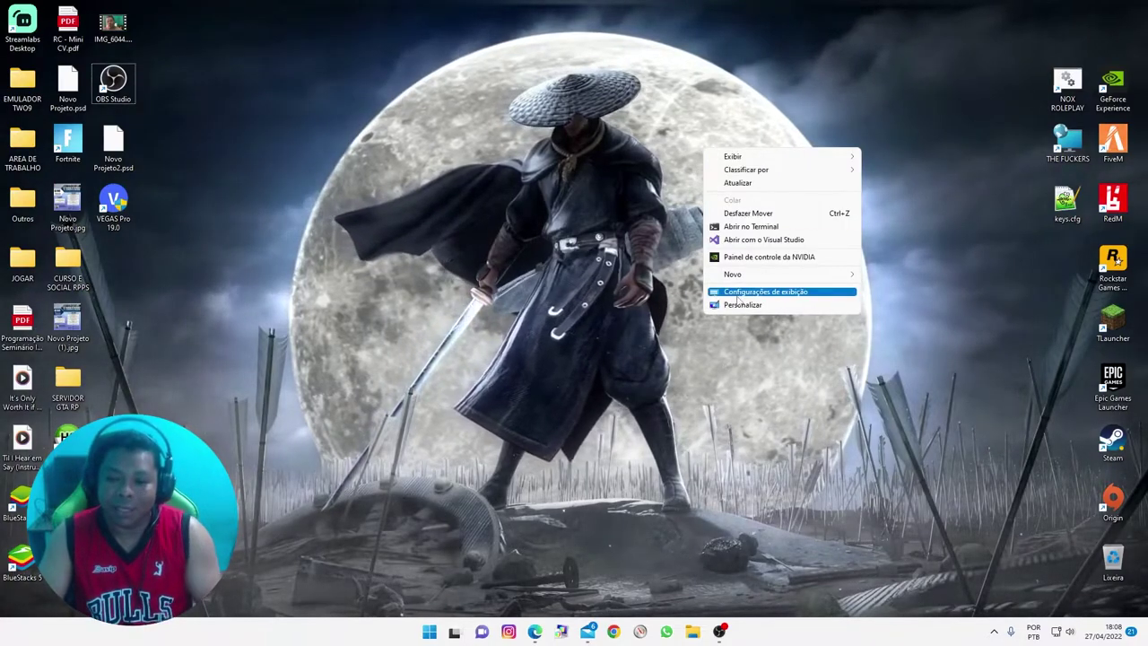
pyautogui.rightClick(744, 503)
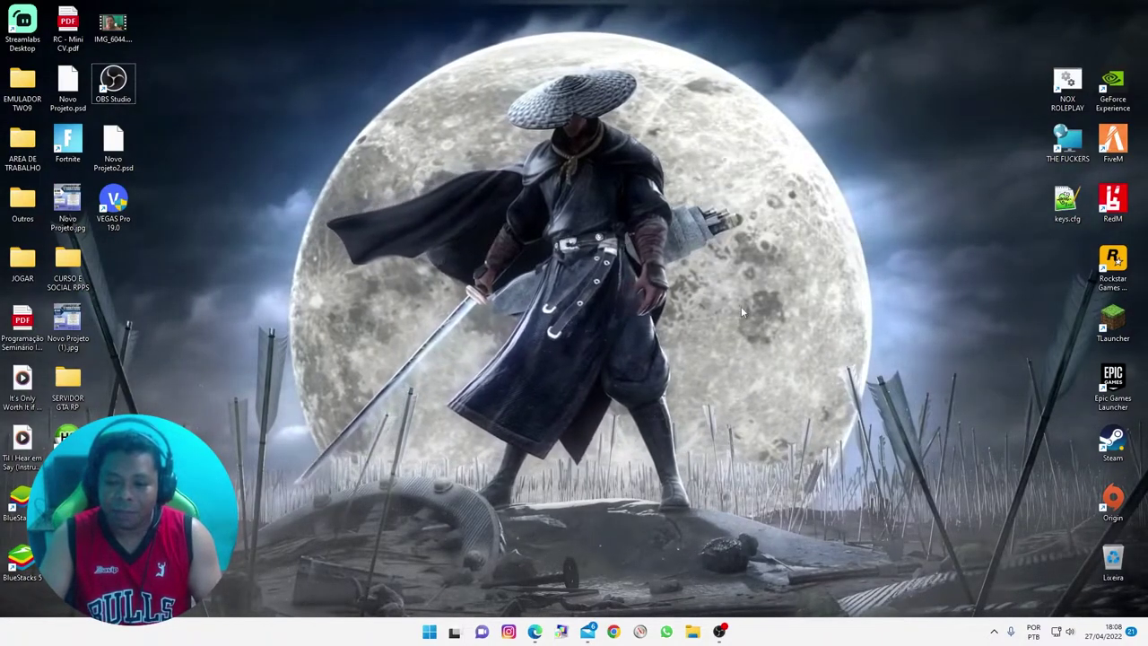
pyautogui.click(789, 493)
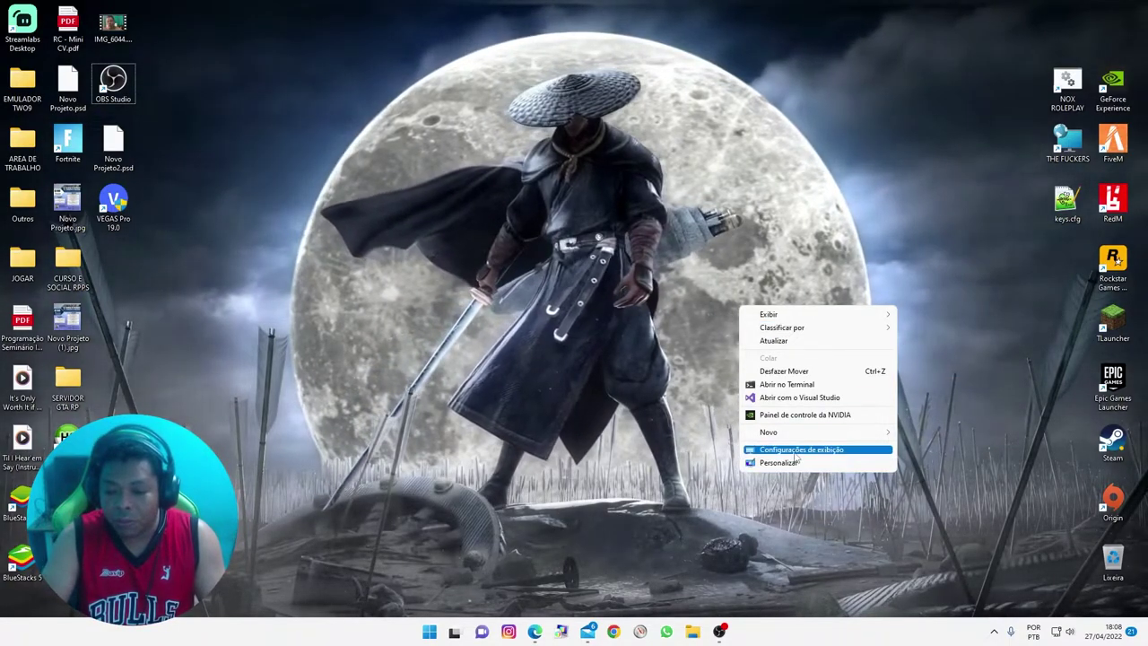
pyautogui.click(796, 453)
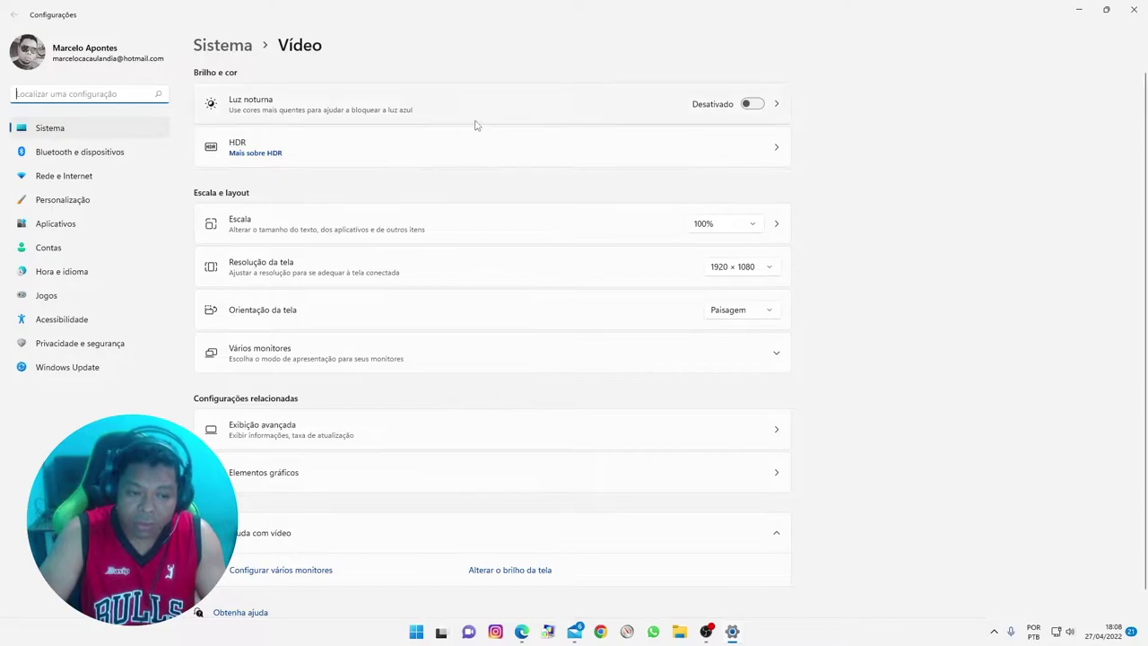
pyautogui.scroll(-1, 476, 130)
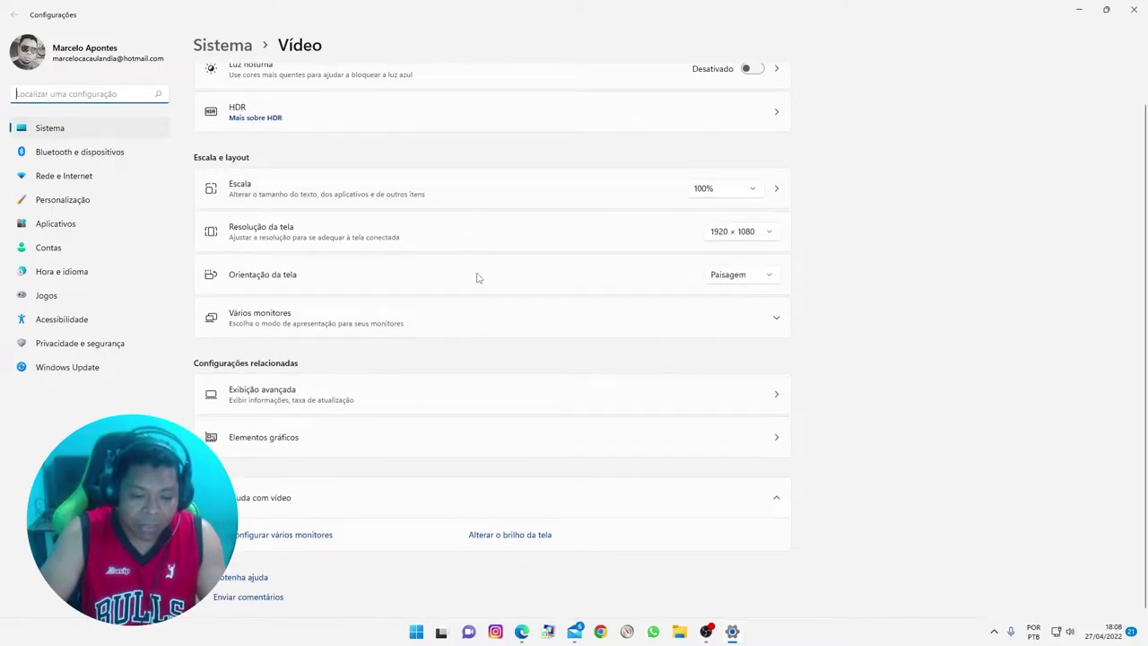
pyautogui.click(280, 399)
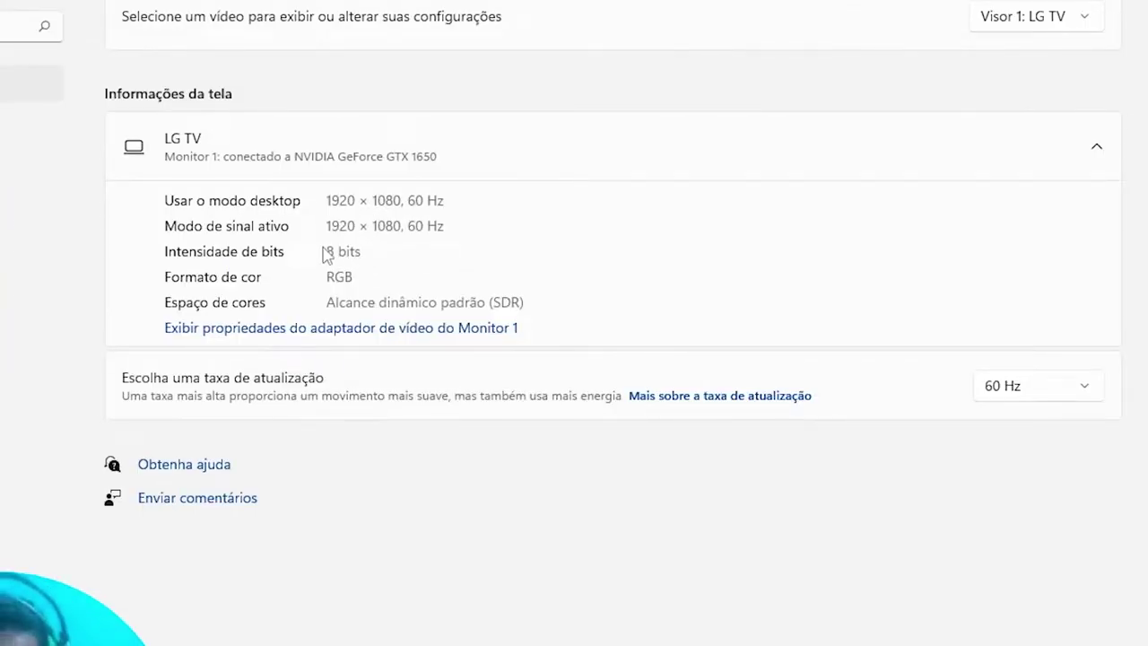
# - View the display adapter properties of Monitor 1 to examine the graphics card and its dedicated memory, and close both windows
pyautogui.click(232, 335)
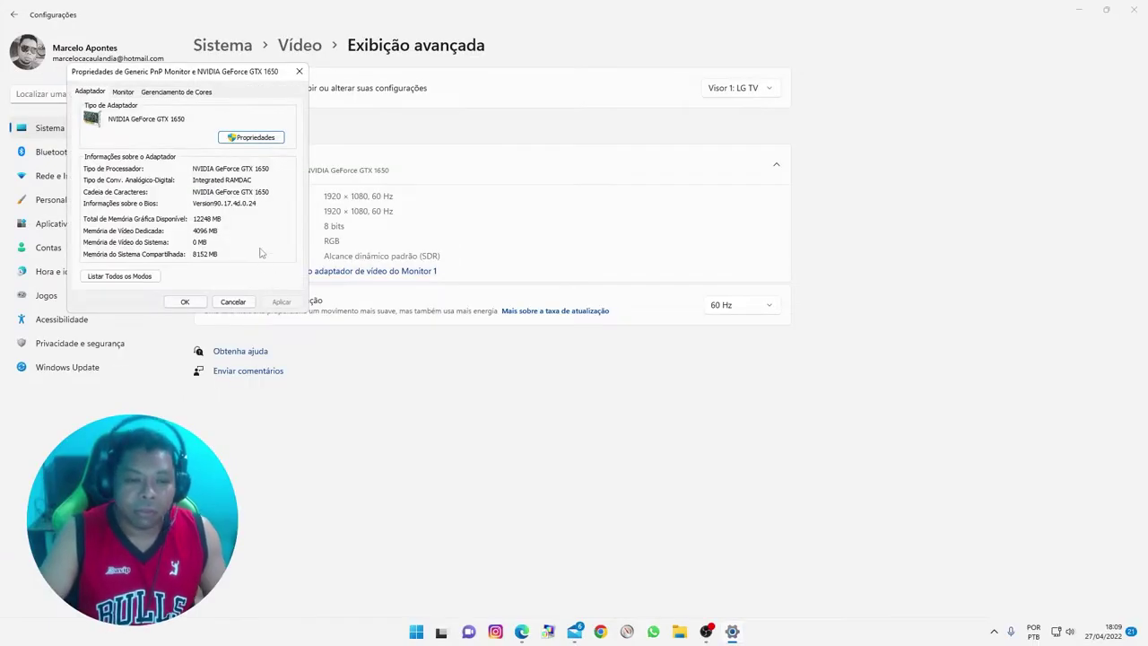
pyautogui.moveTo(118, 76); pyautogui.dragTo(392, 106)
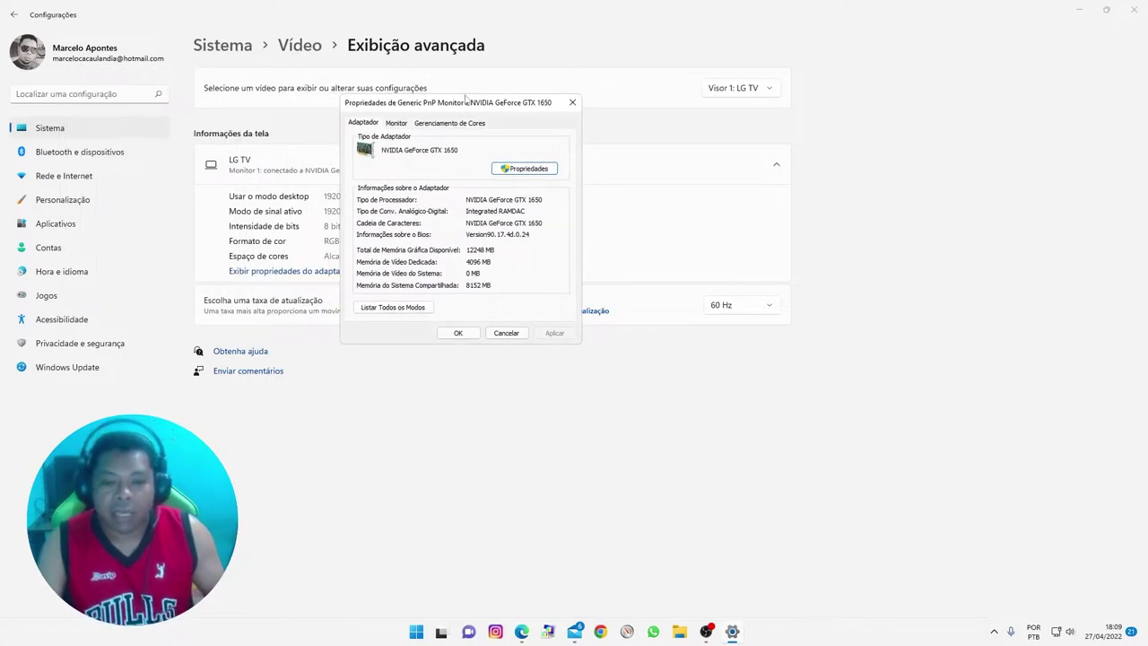
pyautogui.click(1134, 9)
pyautogui.moveTo(467, 108); pyautogui.dragTo(583, 157)
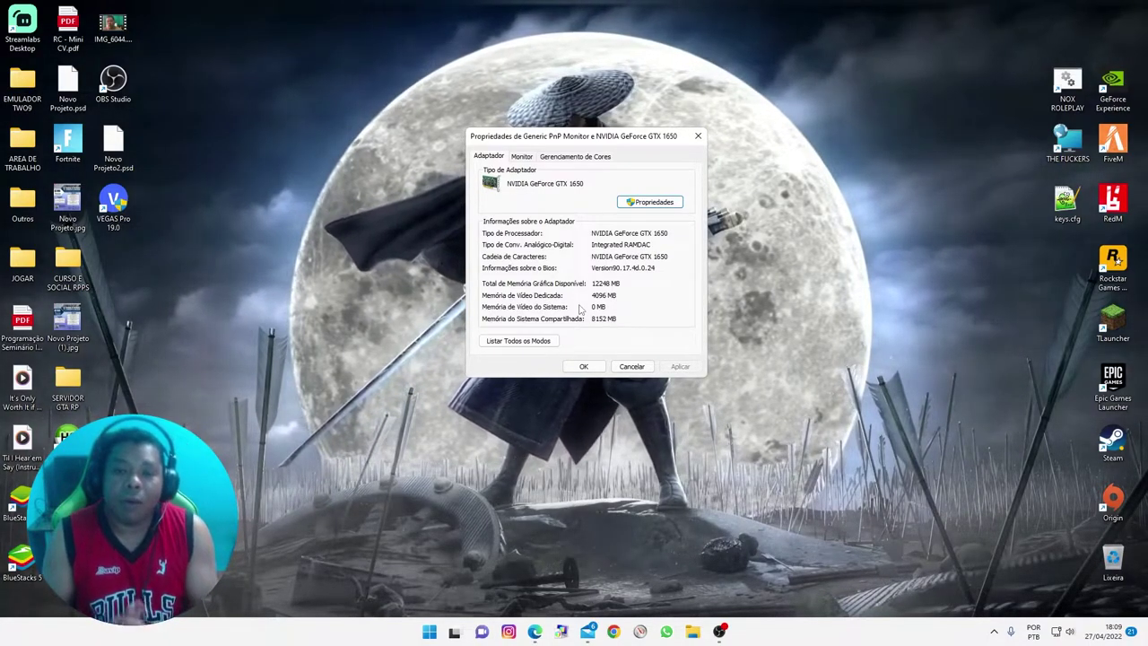
pyautogui.press('Escape')
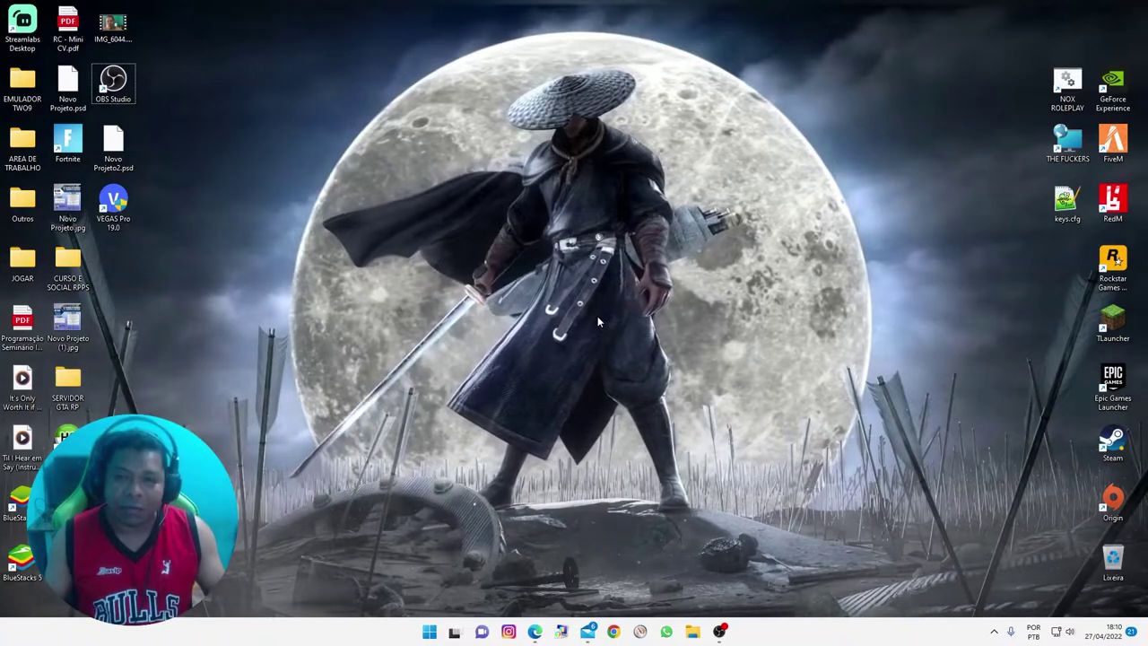
# - Open Task Manager and view the CPU's performance details
pyautogui.hotkey('ctrl', 'shift', 'Escape')
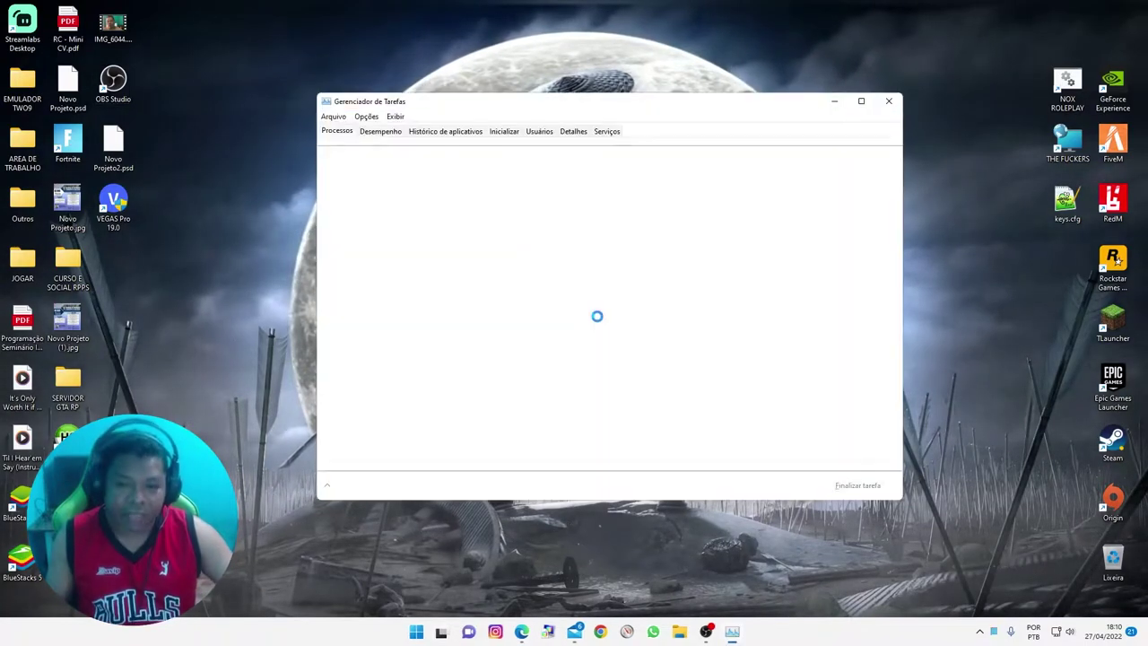
pyautogui.click(887, 102)
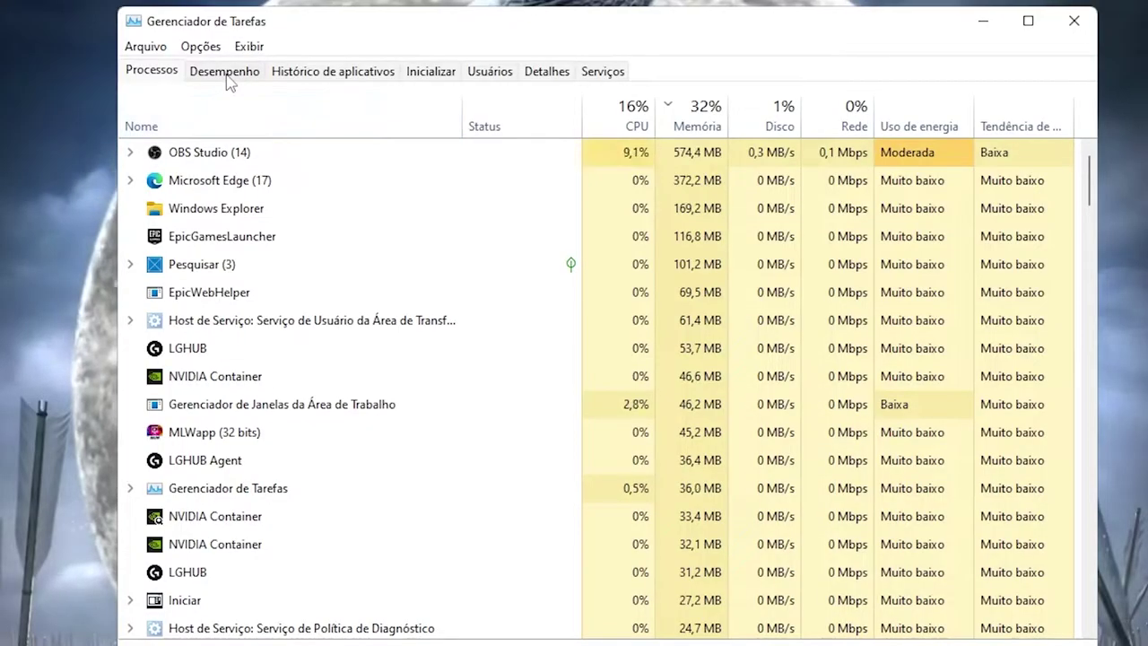
pyautogui.click(226, 75)
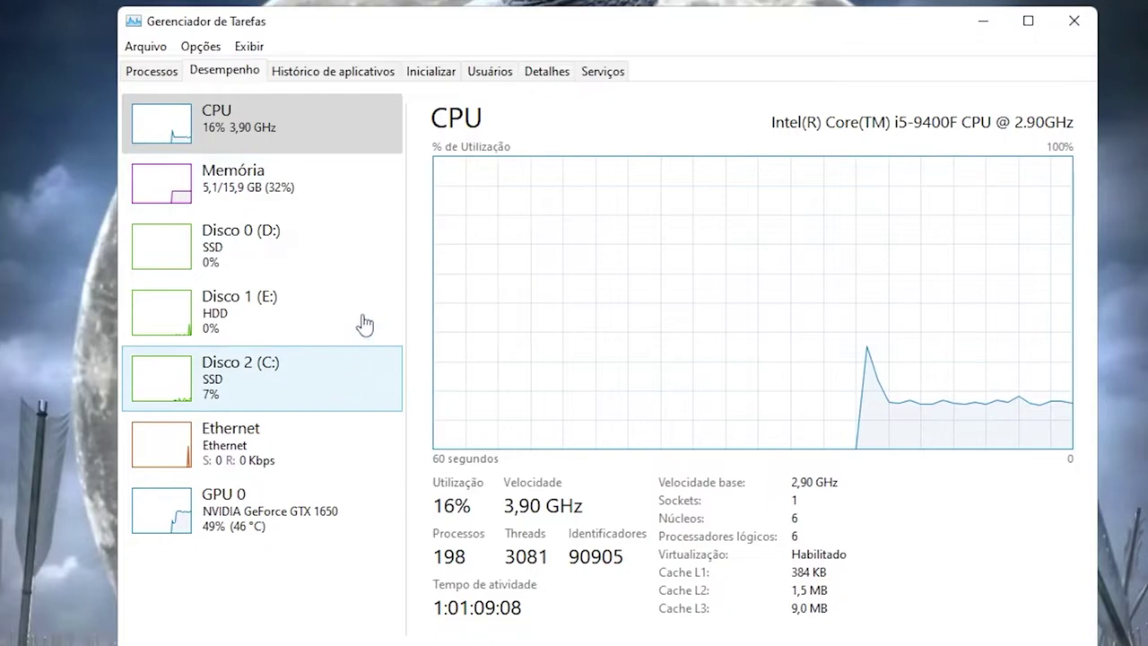
# - Examine the performance details, type and capacity of disks D:, E: and C:
pyautogui.click(242, 251)
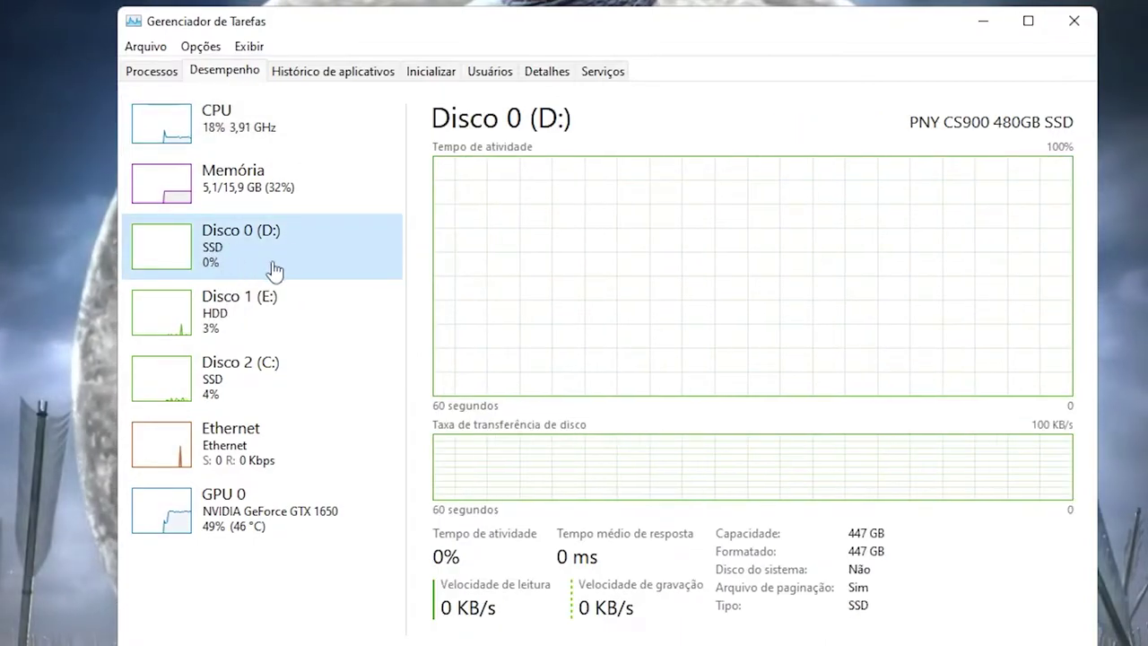
pyautogui.click(238, 325)
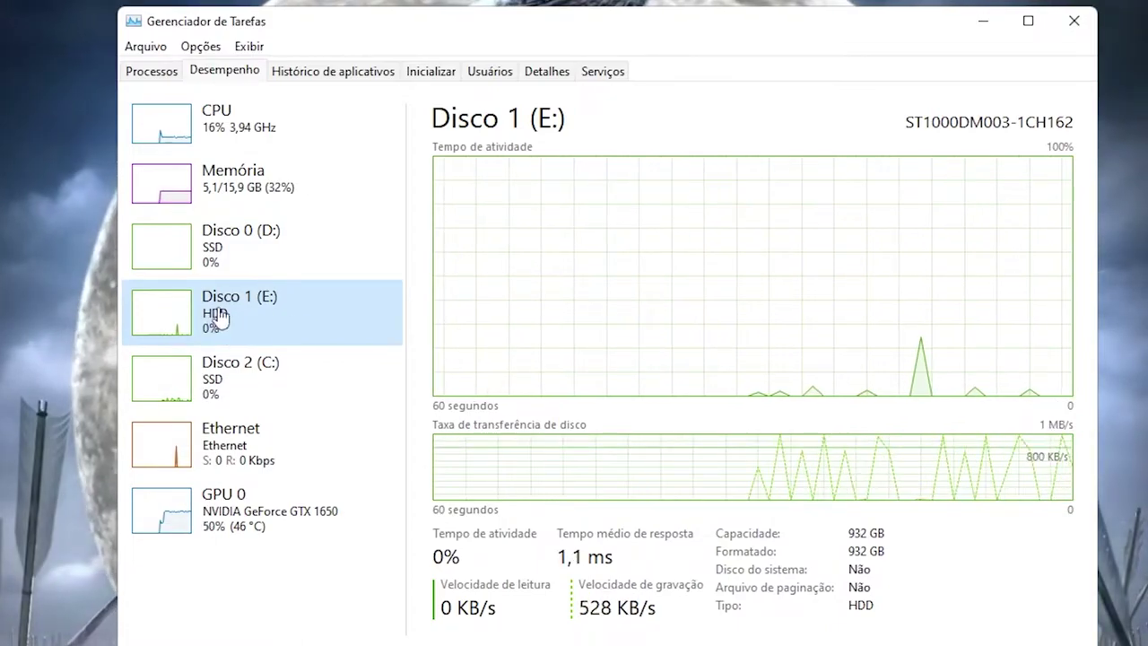
pyautogui.click(226, 272)
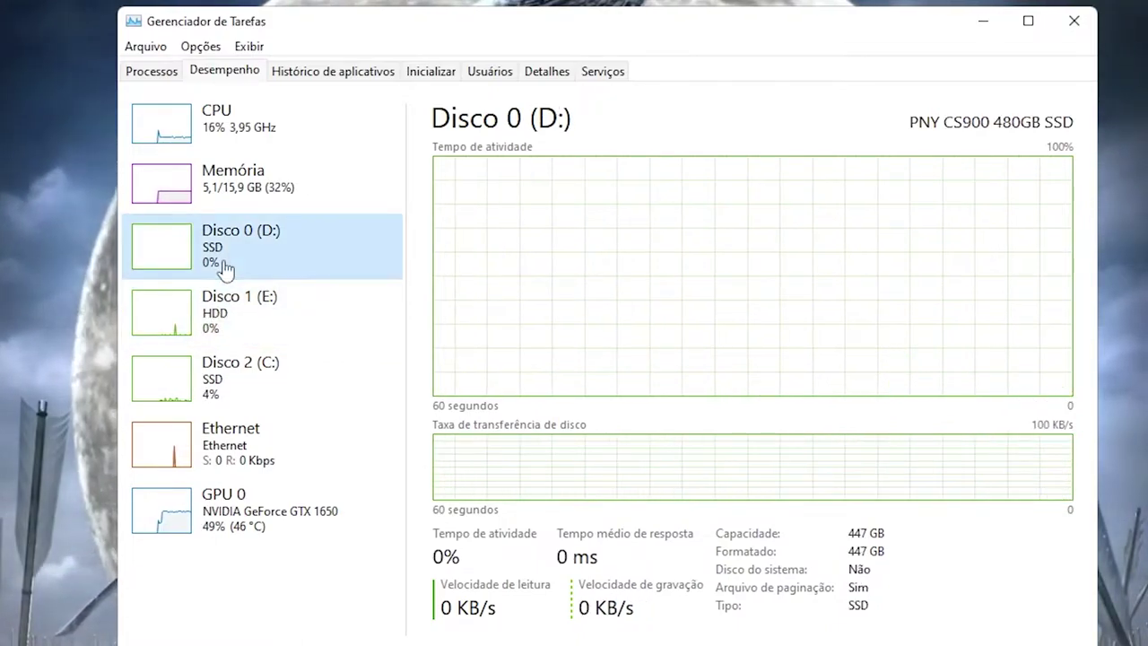
pyautogui.click(259, 387)
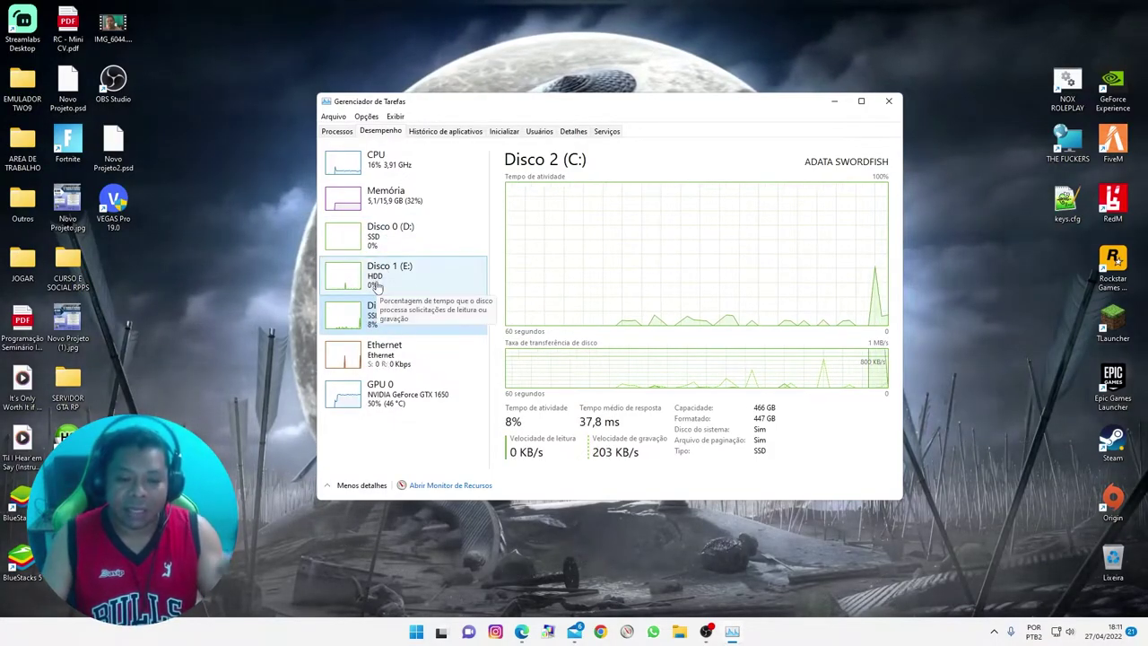
# - Examine the Ethernet and GPU 0 performance details, and close Task Manager
pyautogui.click(399, 355)
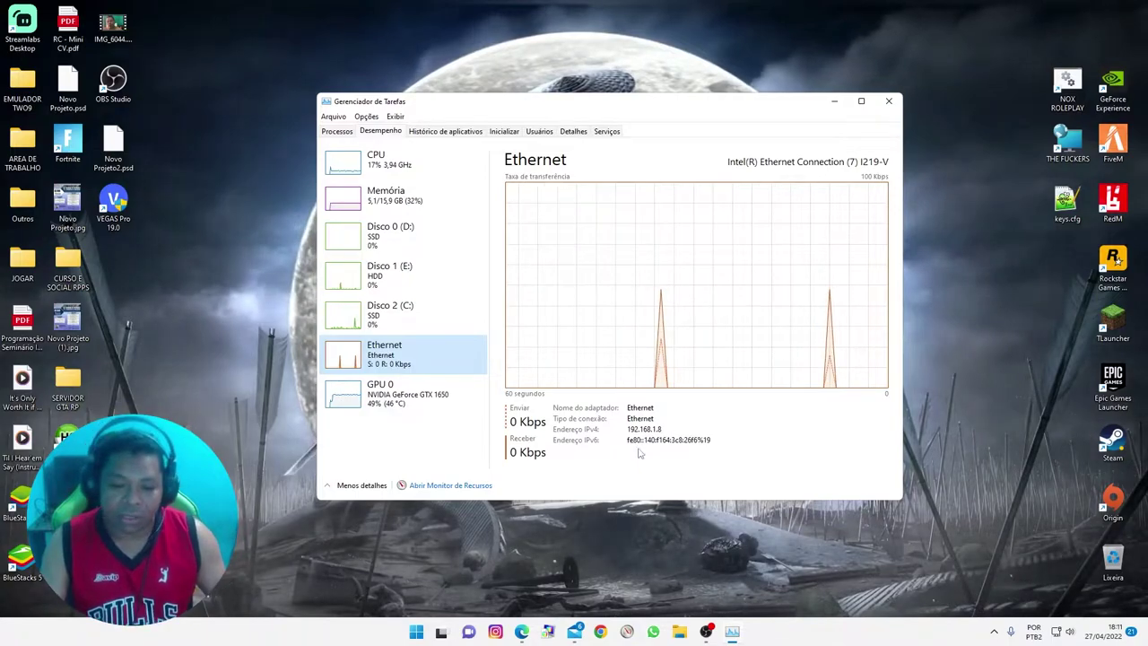
pyautogui.click(403, 406)
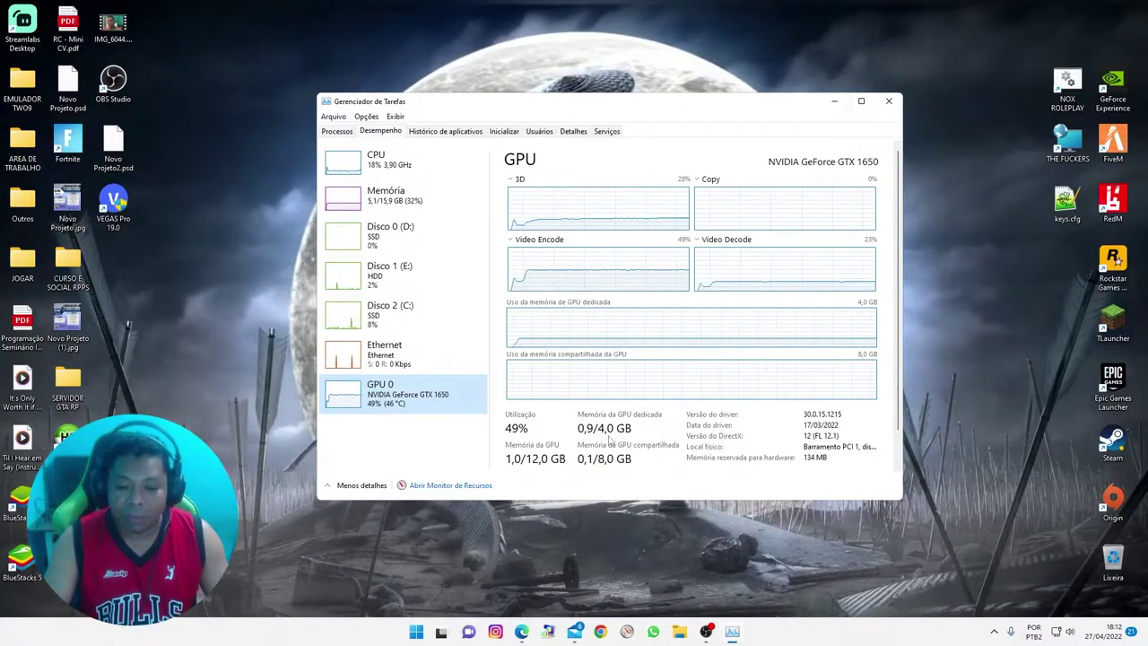
pyautogui.click(888, 101)
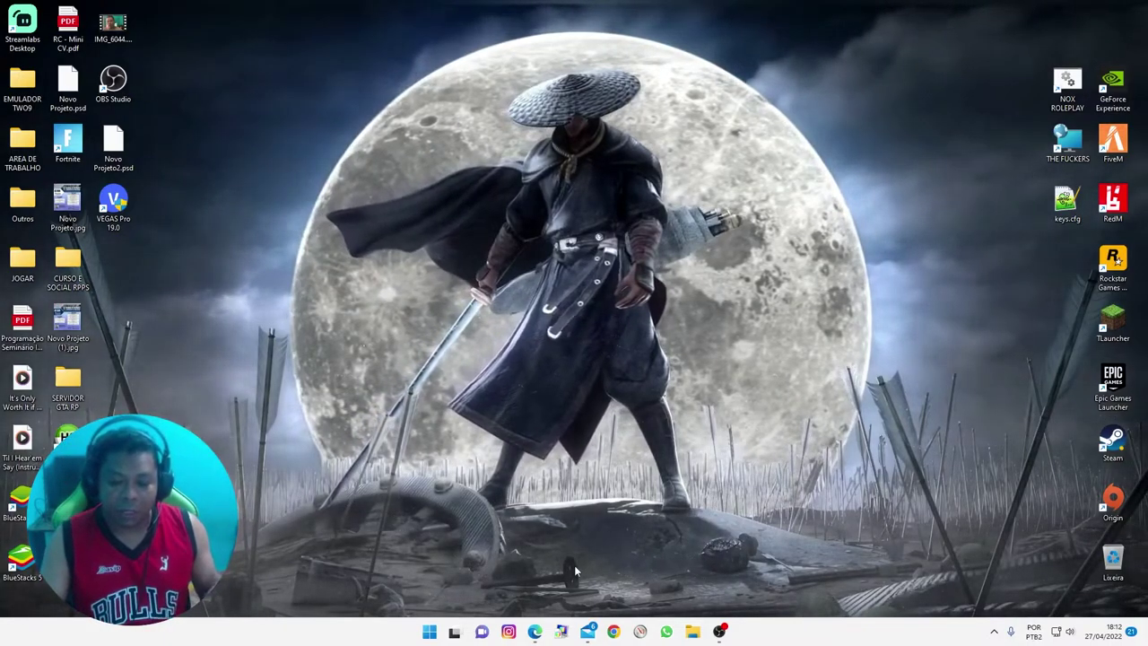
# - Switch to Chrome, search Google for "cpu z" in a new tab and open CPUID's CPU-Z page
pyautogui.click(613, 632)
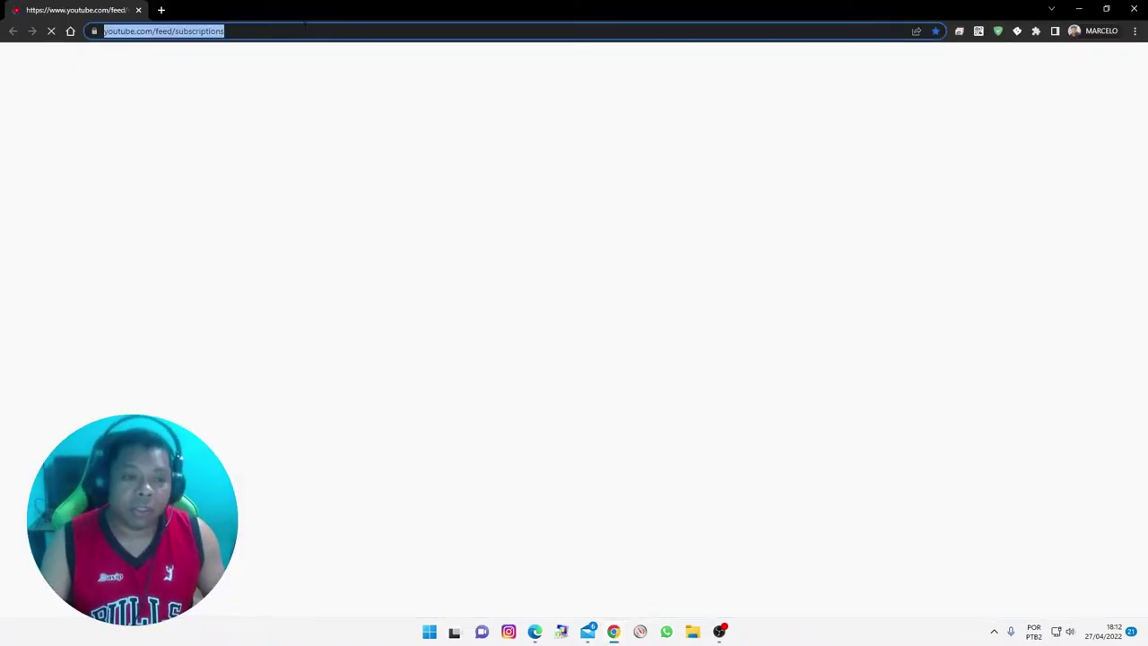
pyautogui.click(162, 10)
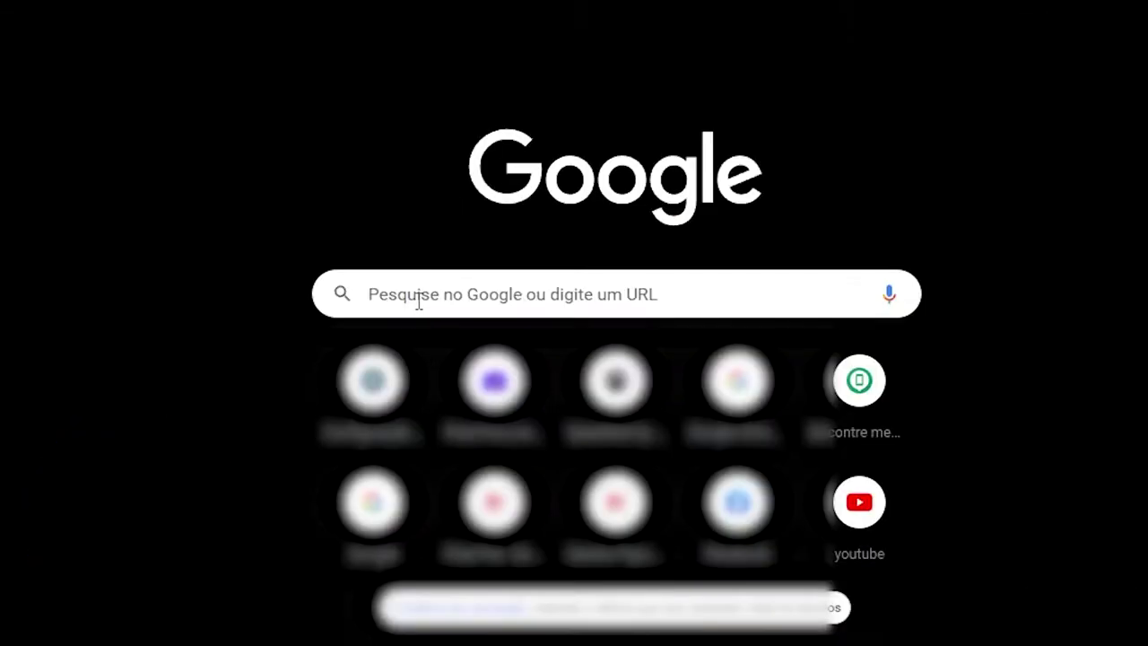
pyautogui.click(461, 251)
pyautogui.write('cpu z')
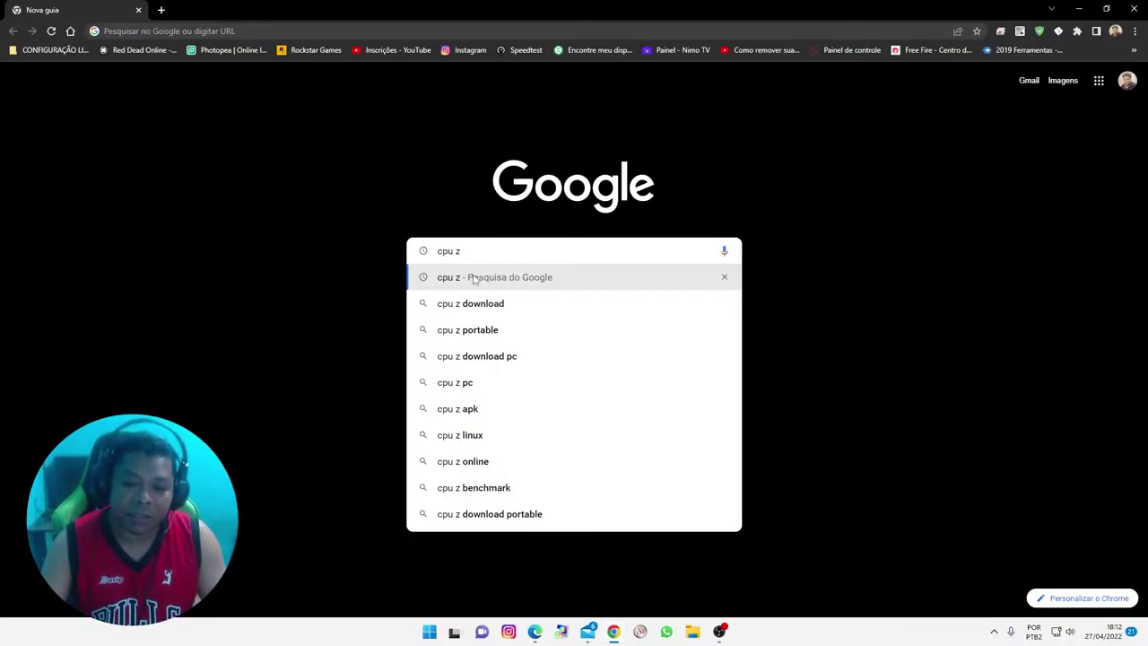
pyautogui.click(473, 278)
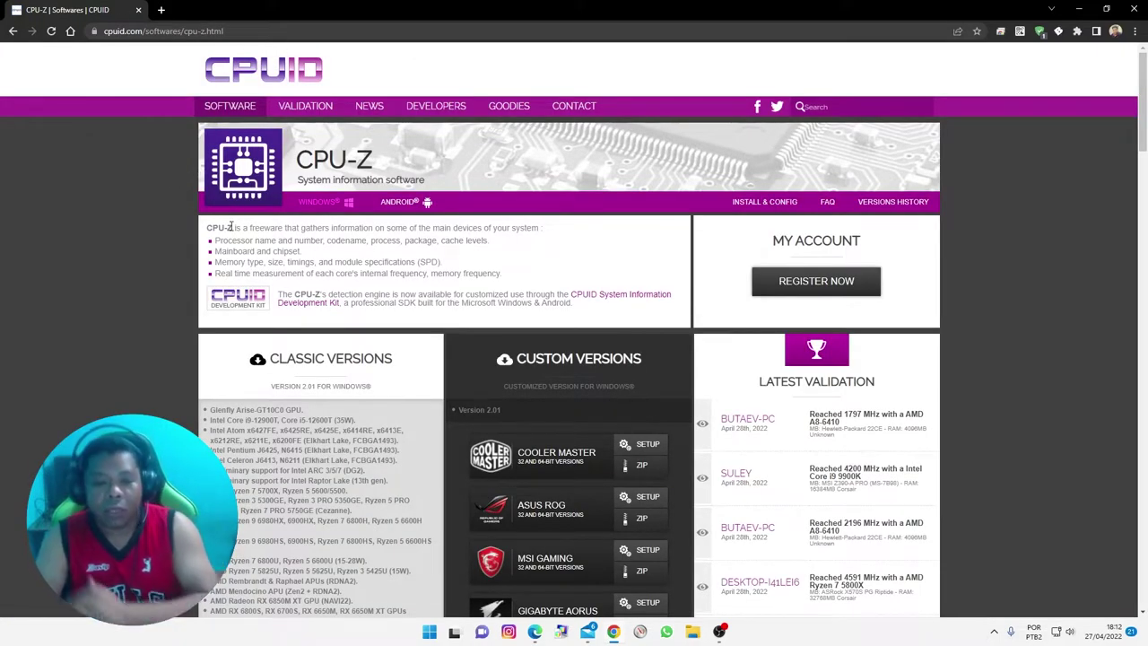
# - Download the English setup version of CPU-Z 2.01 and save cpu-z_2.01-en.exe to the desktop (Área de Trabalho)
pyautogui.scroll(-7, 231, 226)
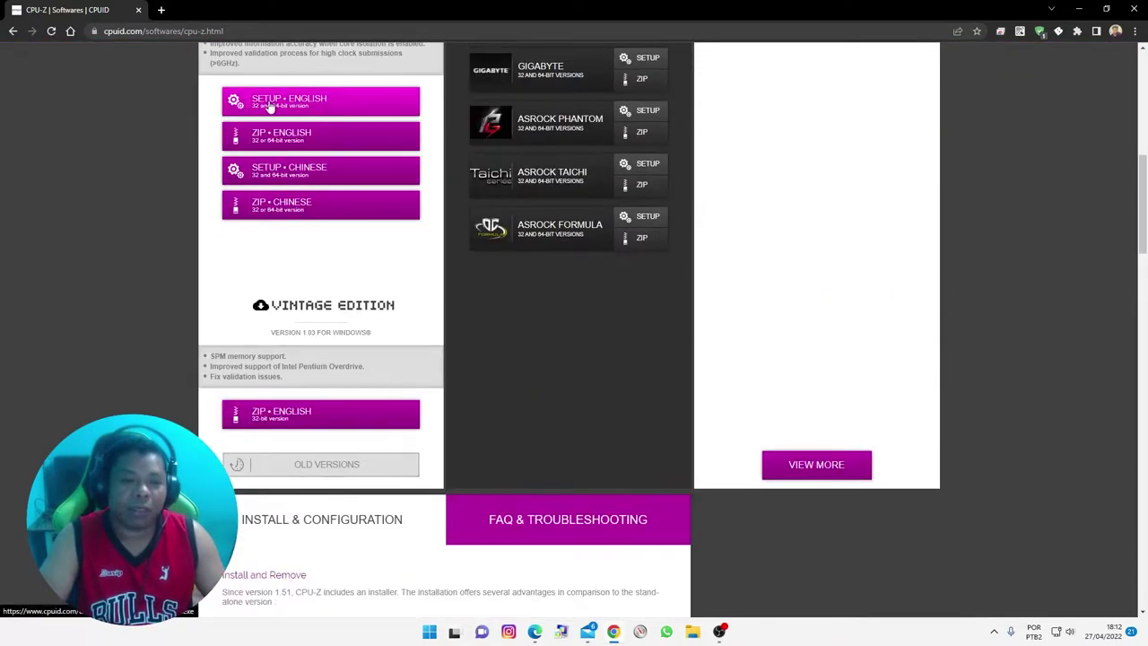
pyautogui.click(281, 105)
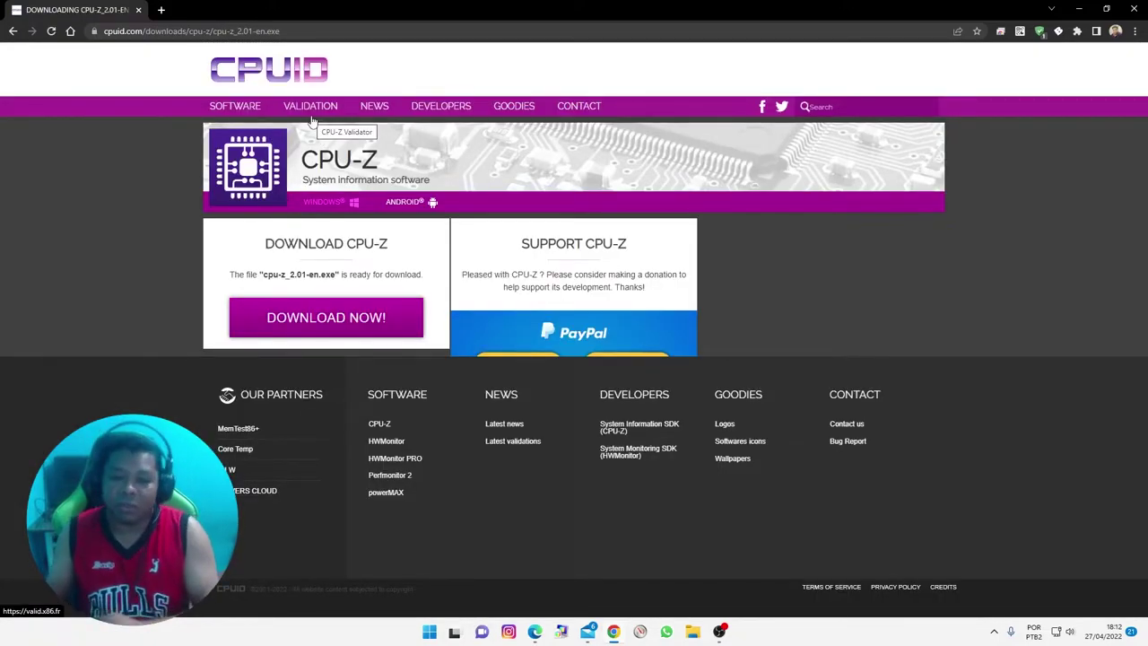
pyautogui.click(344, 310)
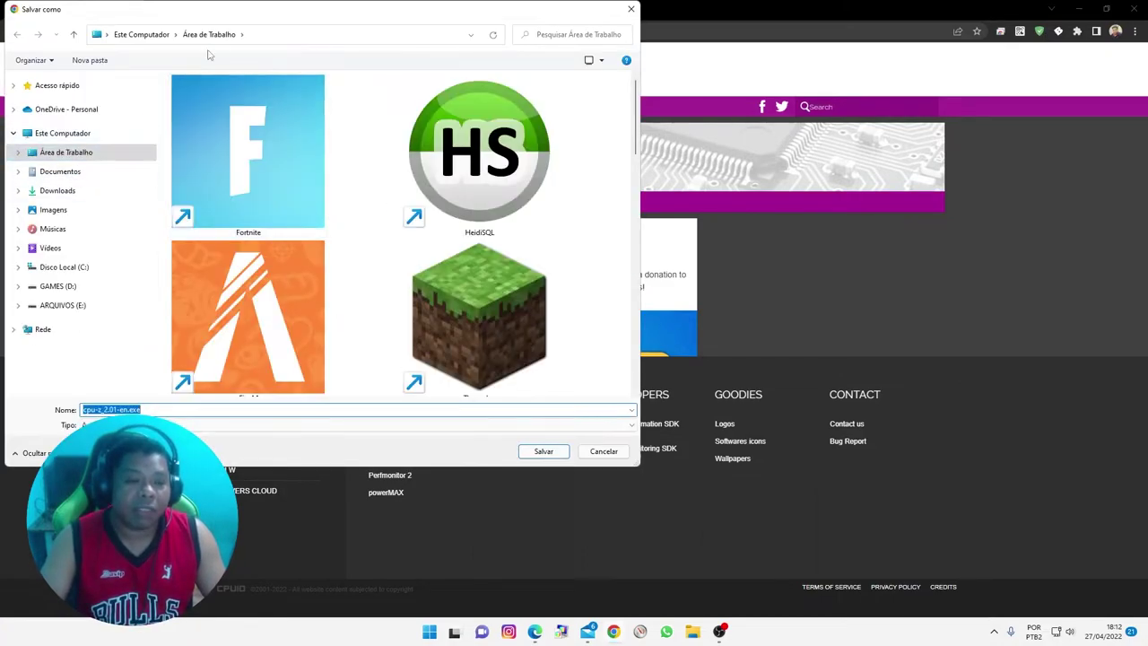
pyautogui.click(81, 155)
pyautogui.click(545, 453)
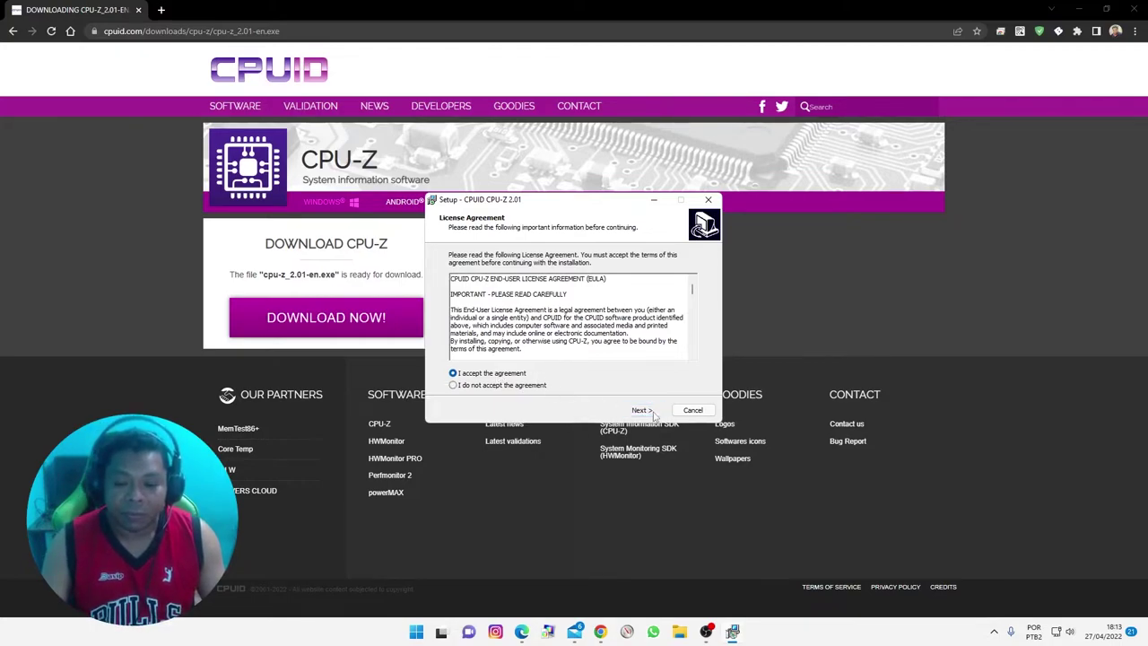
# - Install CPU-Z 2.01 with the license accepted and a desktop icon created, and finish the setup wizard
pyautogui.click(641, 410)
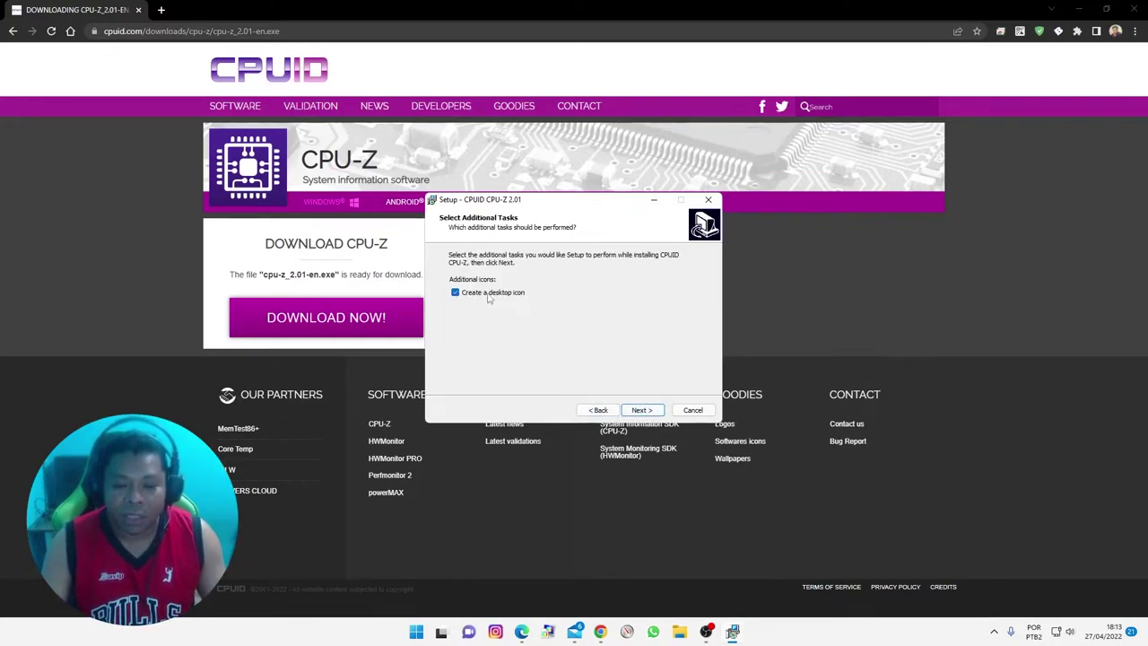
pyautogui.click(642, 411)
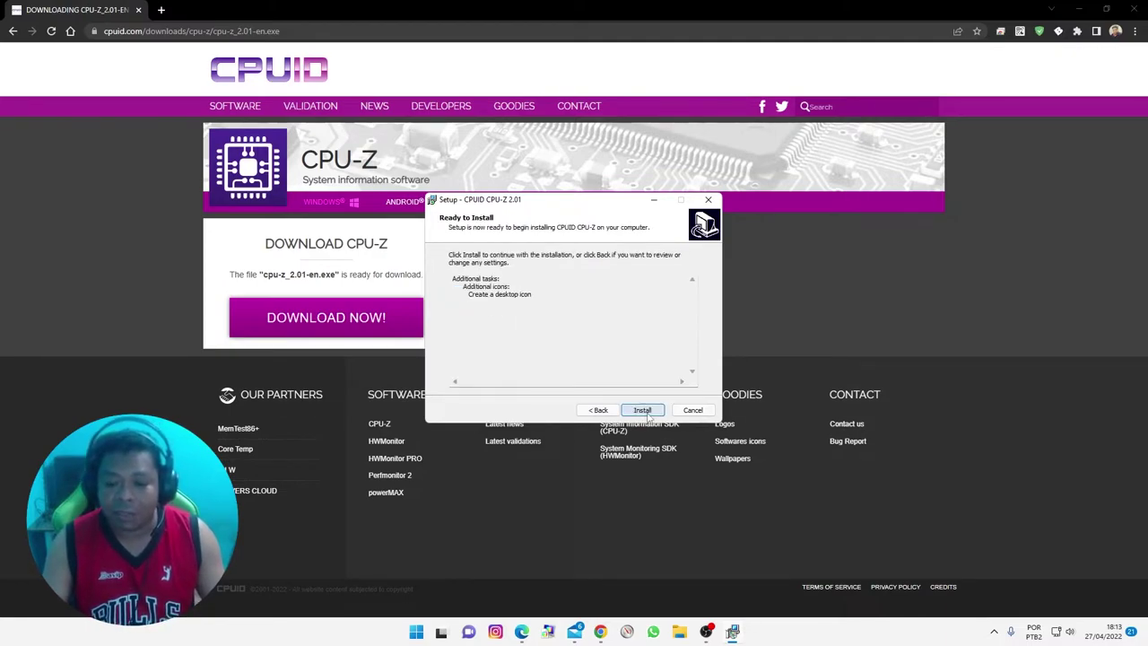
pyautogui.click(651, 413)
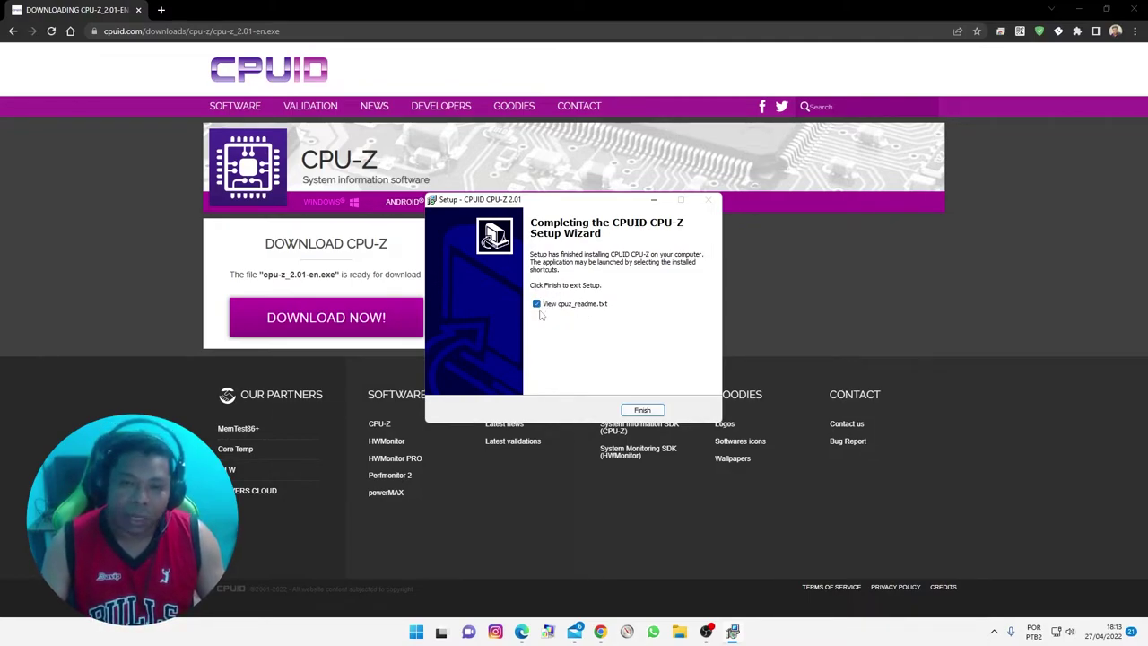
pyautogui.click(654, 413)
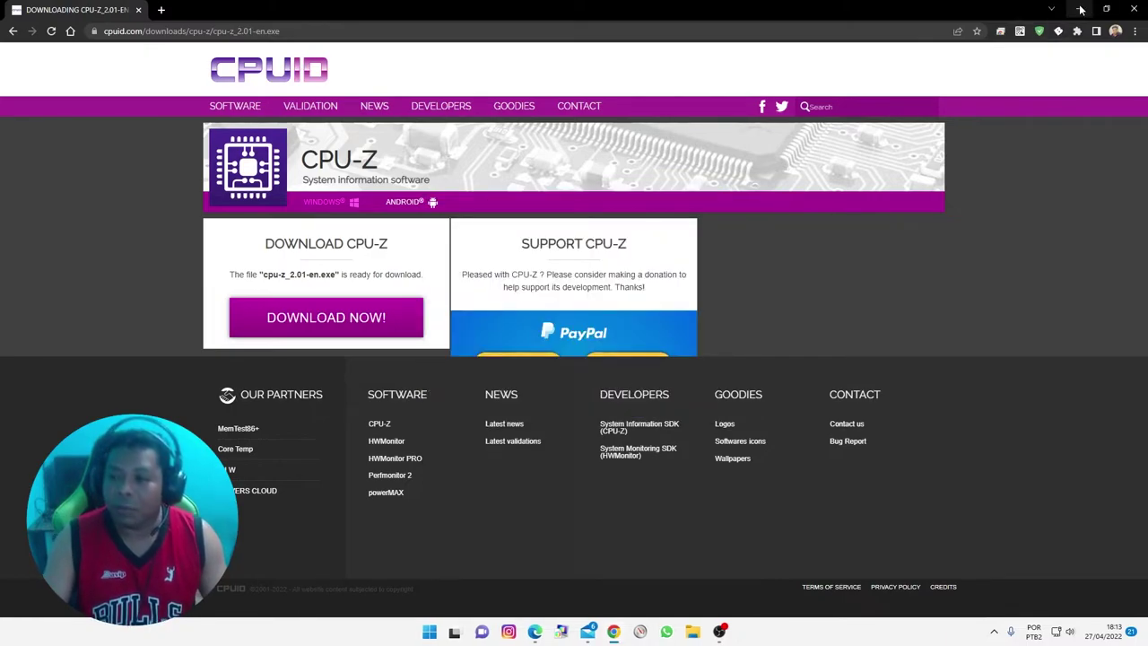
# - Close Chrome, launch CPU-Z from its desktop shortcut with permission granted, and view the processor details
pyautogui.click(1133, 8)
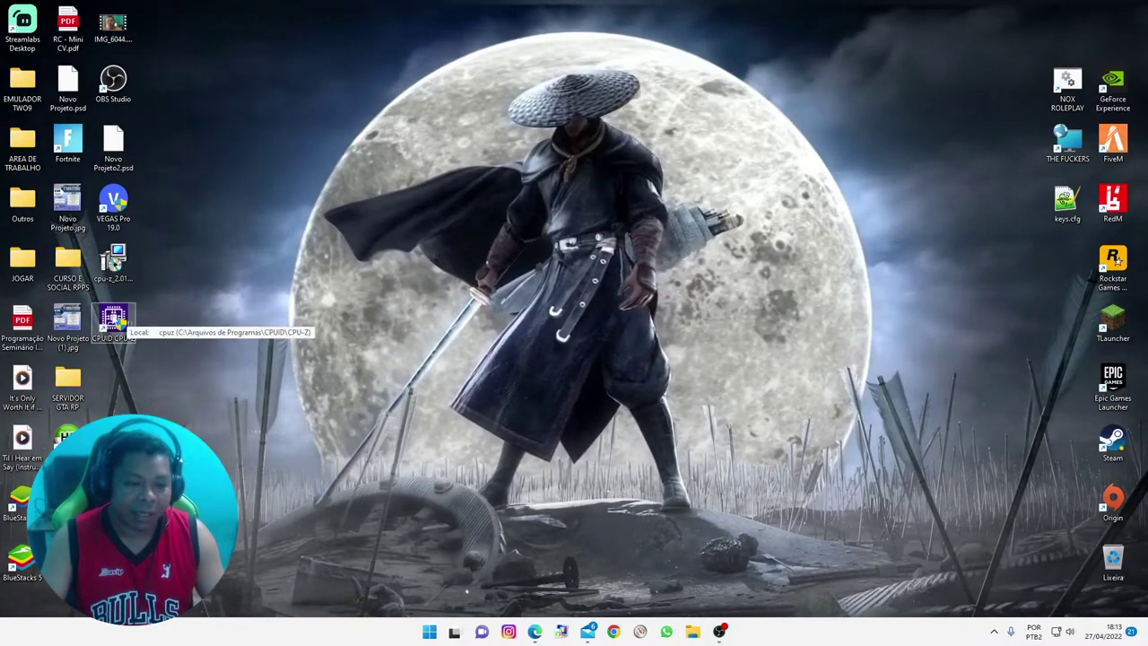
pyautogui.doubleClick(120, 337)
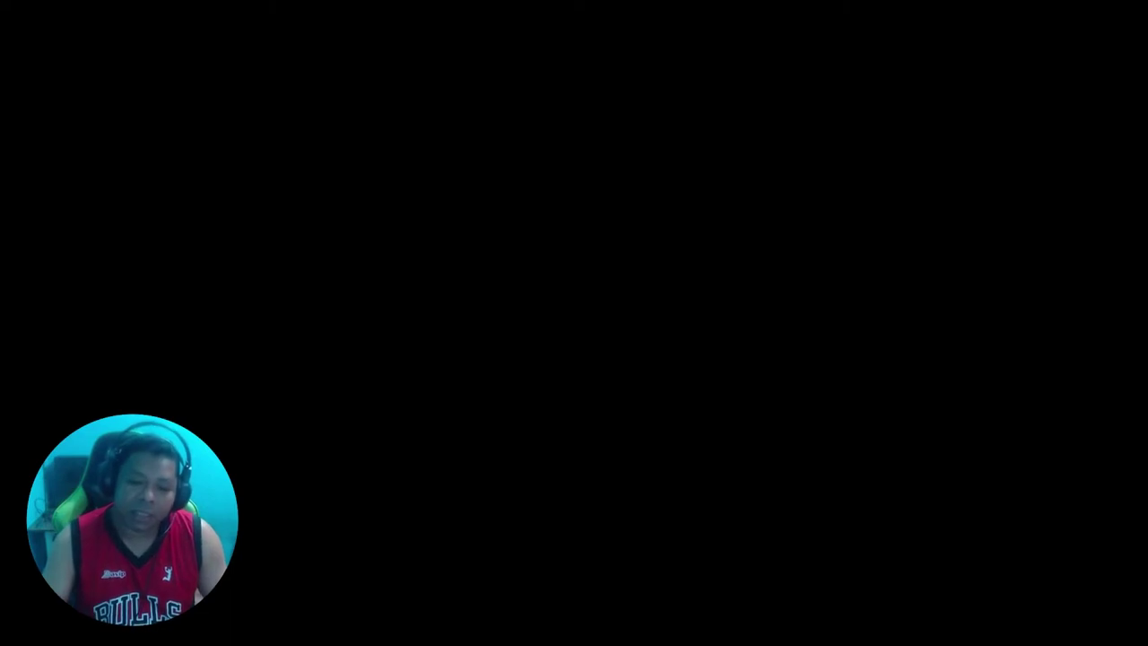
pyautogui.click(579, 439)
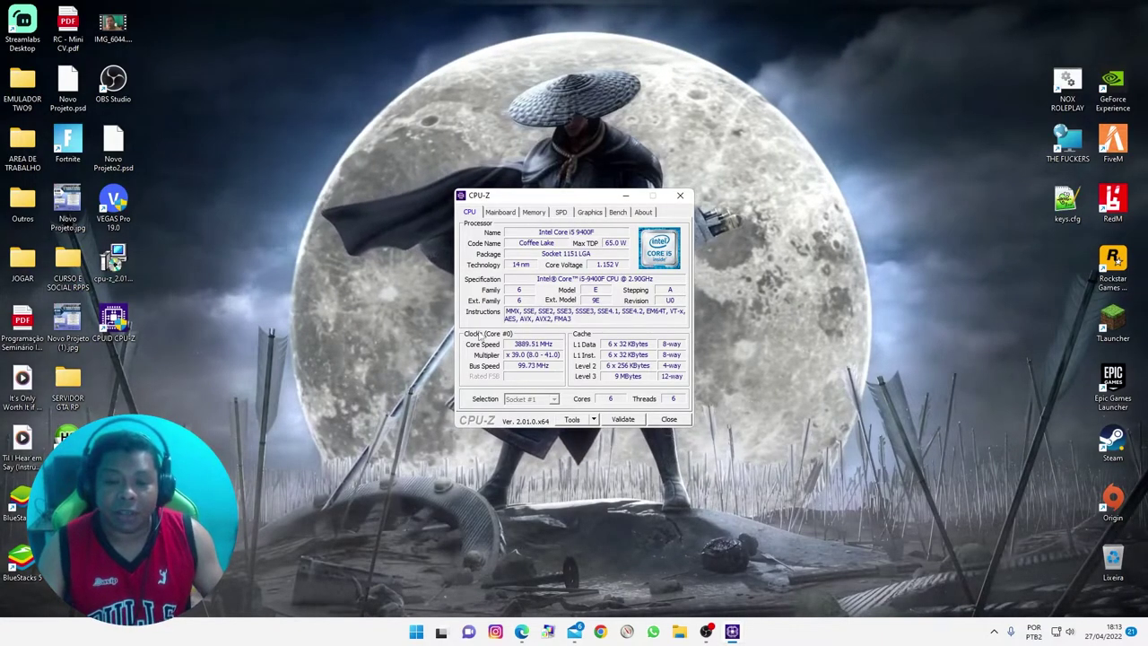
pyautogui.moveTo(530, 194); pyautogui.dragTo(543, 85)
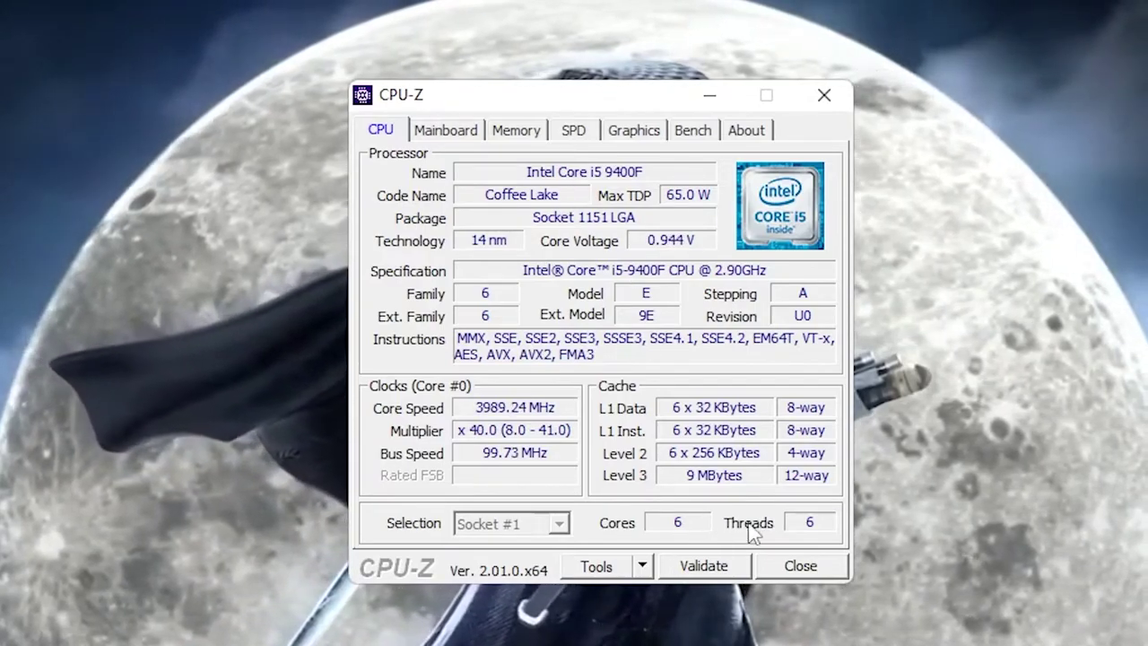
# - Examine the motherboard's manufacturer, model and BIOS details, and the RAM's type, size and channel mode
pyautogui.click(451, 137)
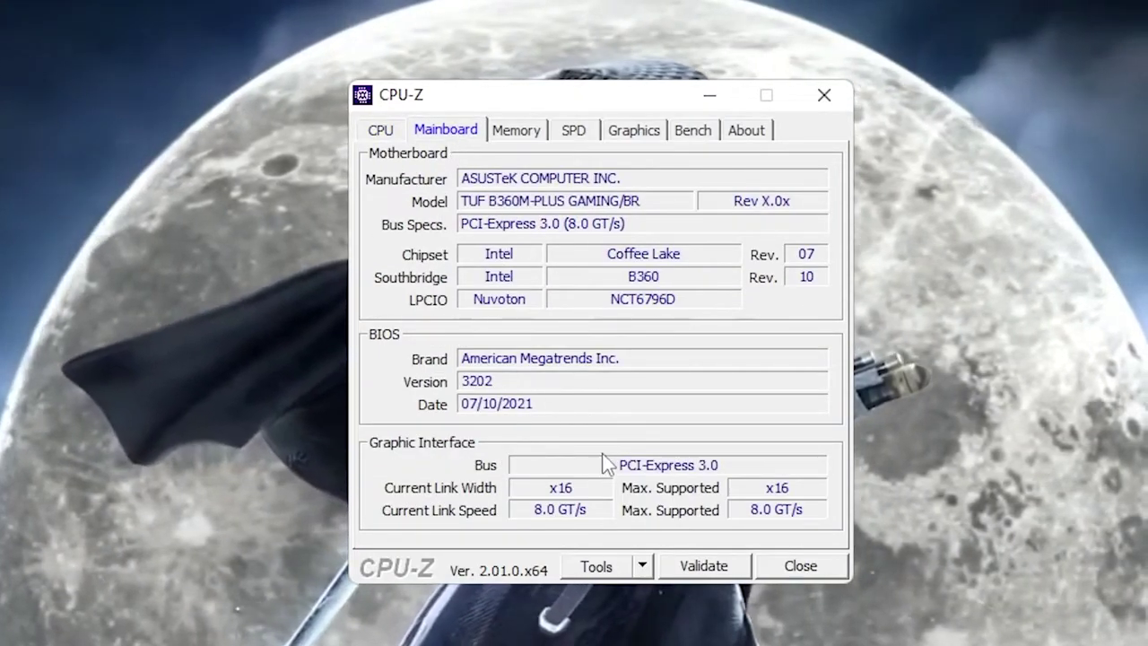
pyautogui.click(520, 139)
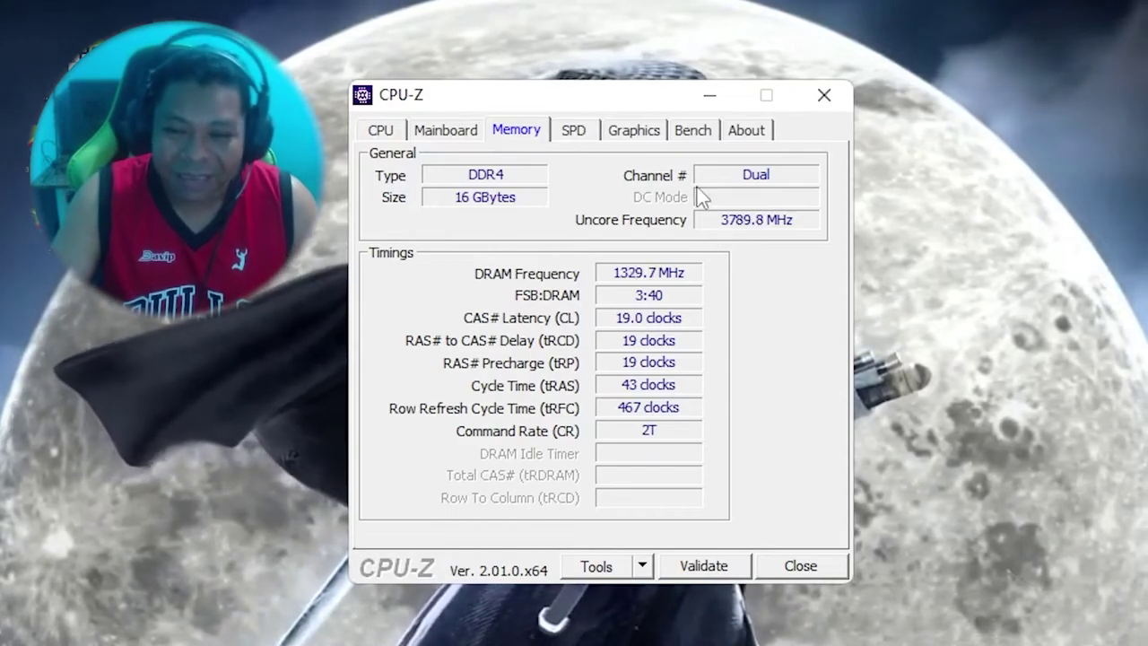
# - Examine the SPD details of memory slots #1, #2, #3 and #4 one by one
pyautogui.click(569, 135)
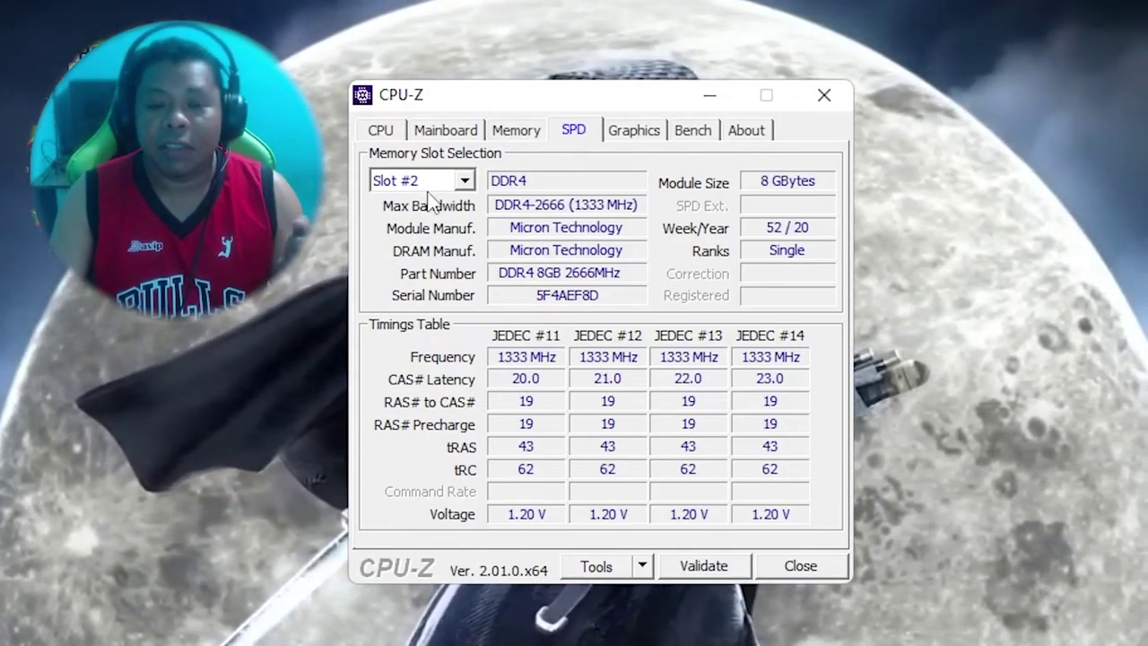
pyautogui.click(426, 182)
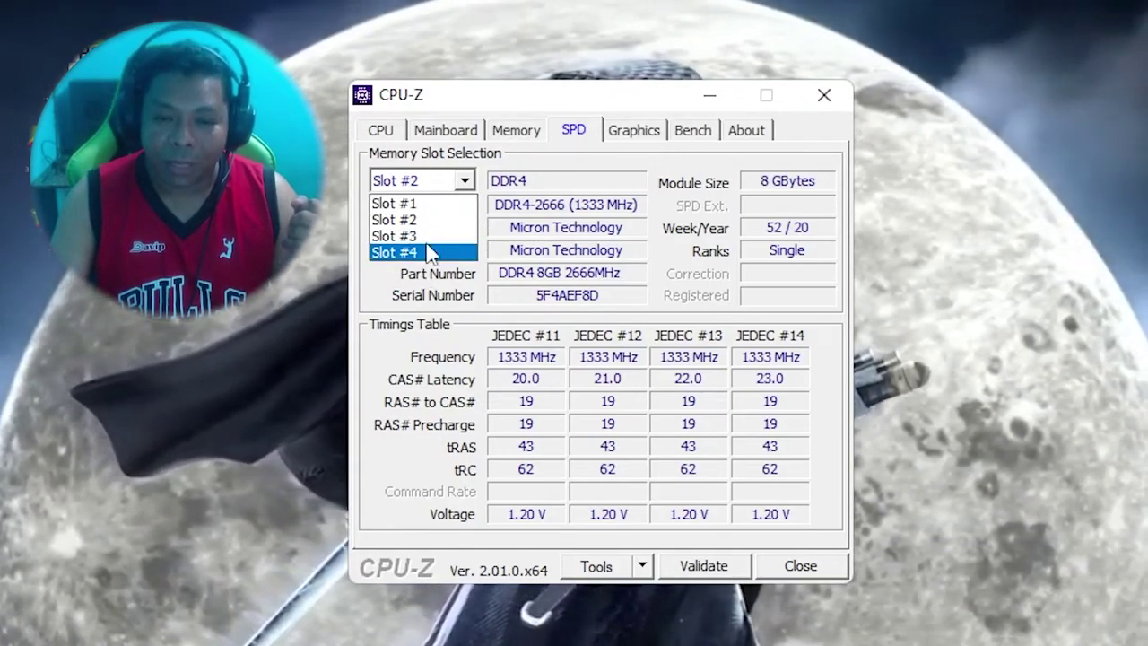
pyautogui.click(448, 181)
pyautogui.click(442, 188)
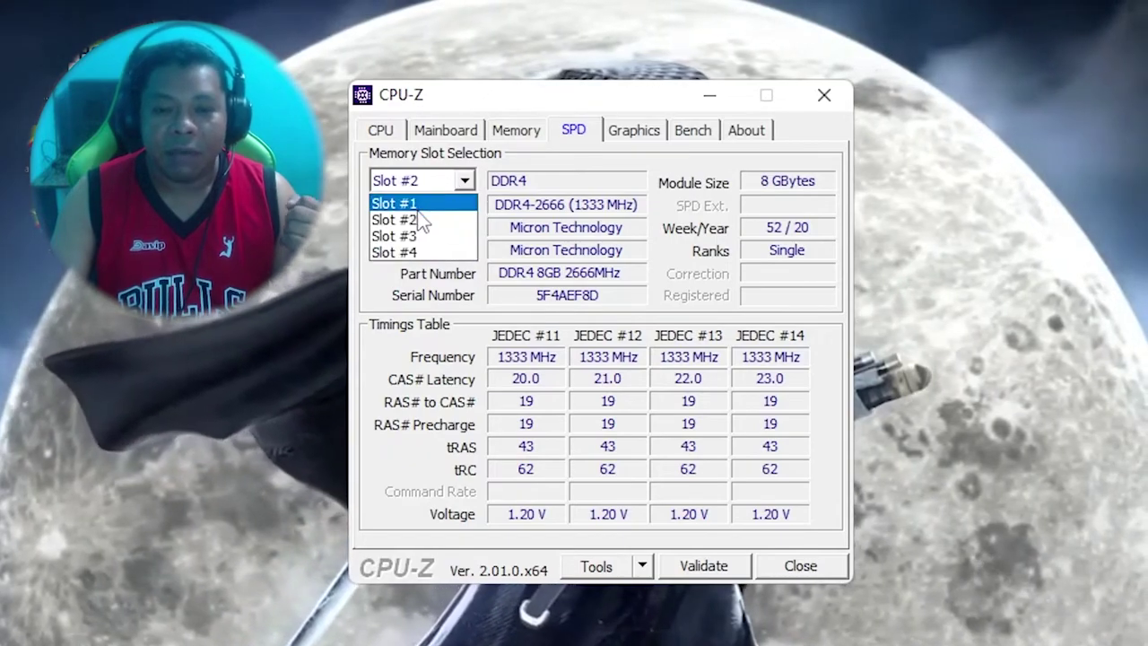
pyautogui.click(424, 204)
pyautogui.click(445, 195)
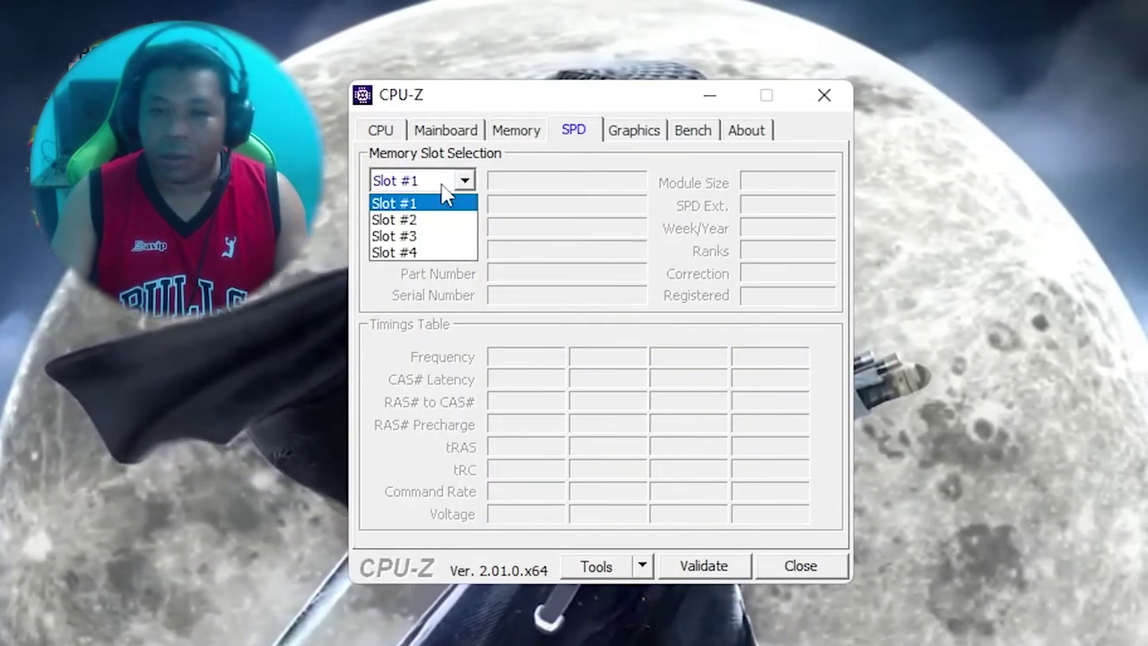
pyautogui.click(432, 221)
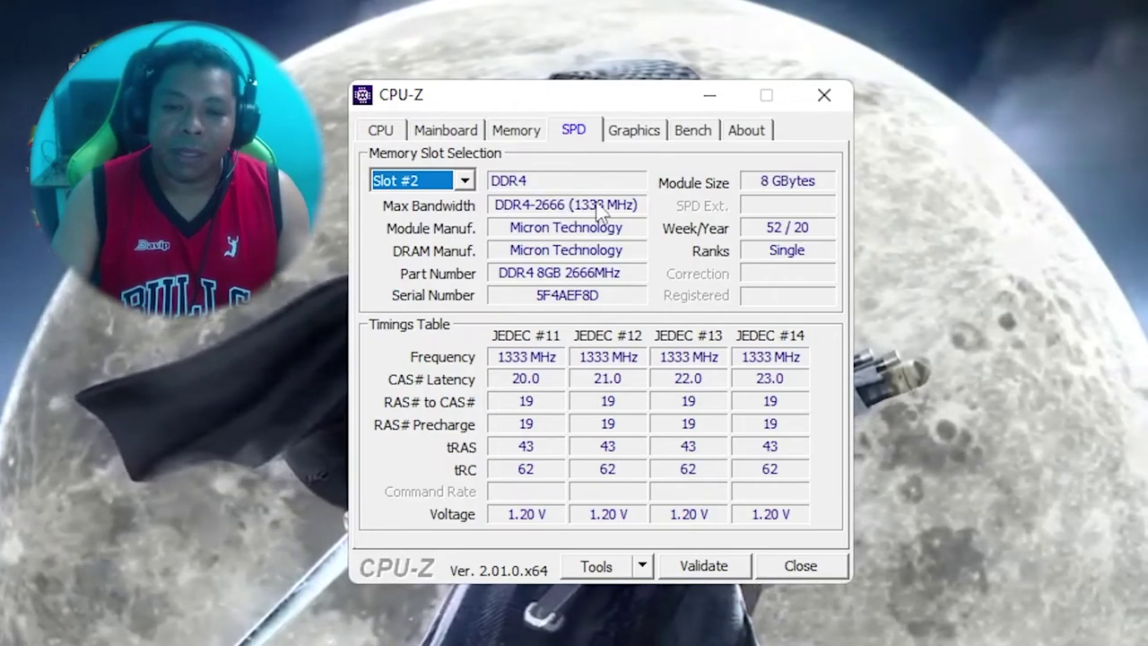
pyautogui.click(427, 183)
pyautogui.click(424, 236)
pyautogui.click(443, 180)
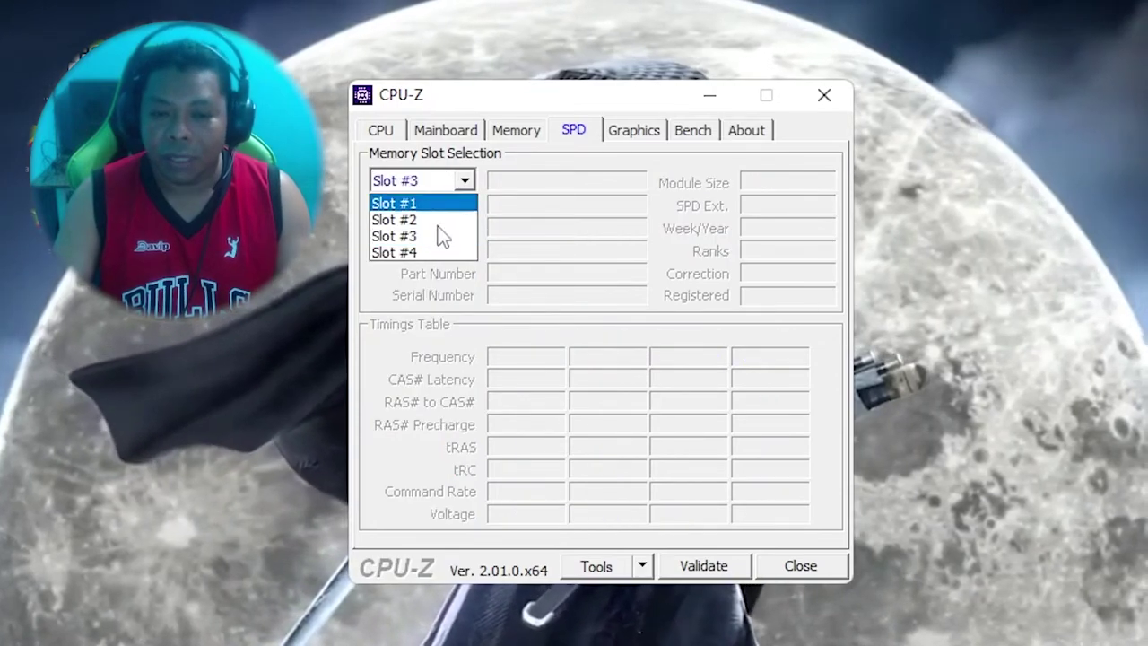
pyautogui.click(440, 253)
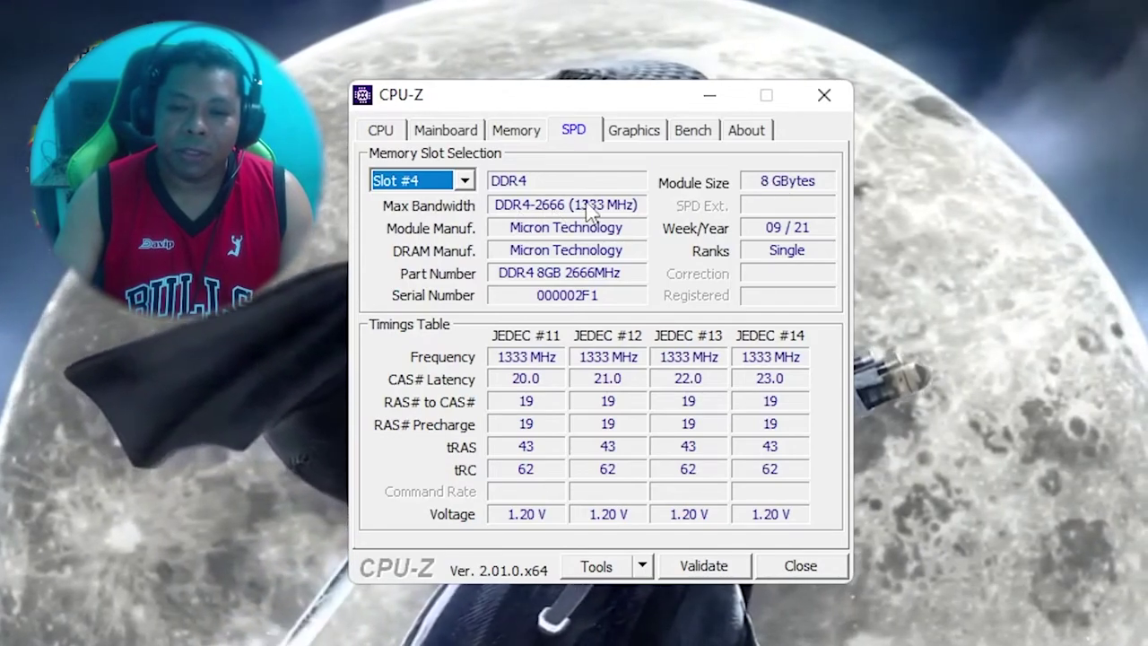
# - Review the memory module in slot #2 again, and view the graphics card's details
pyautogui.click(408, 182)
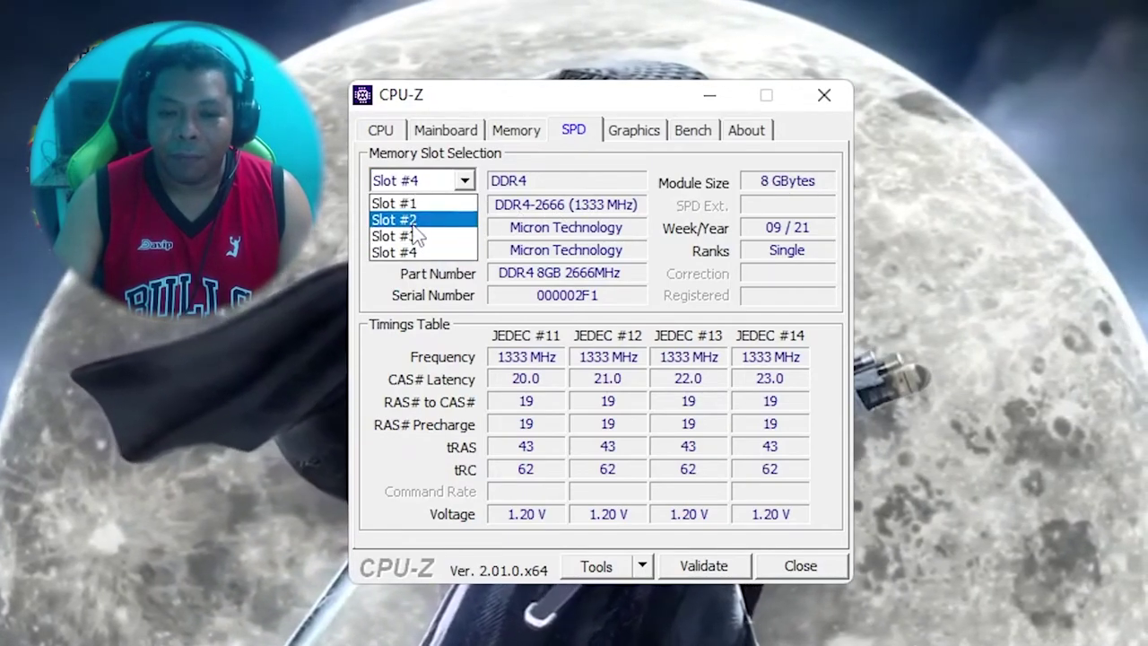
pyautogui.click(408, 219)
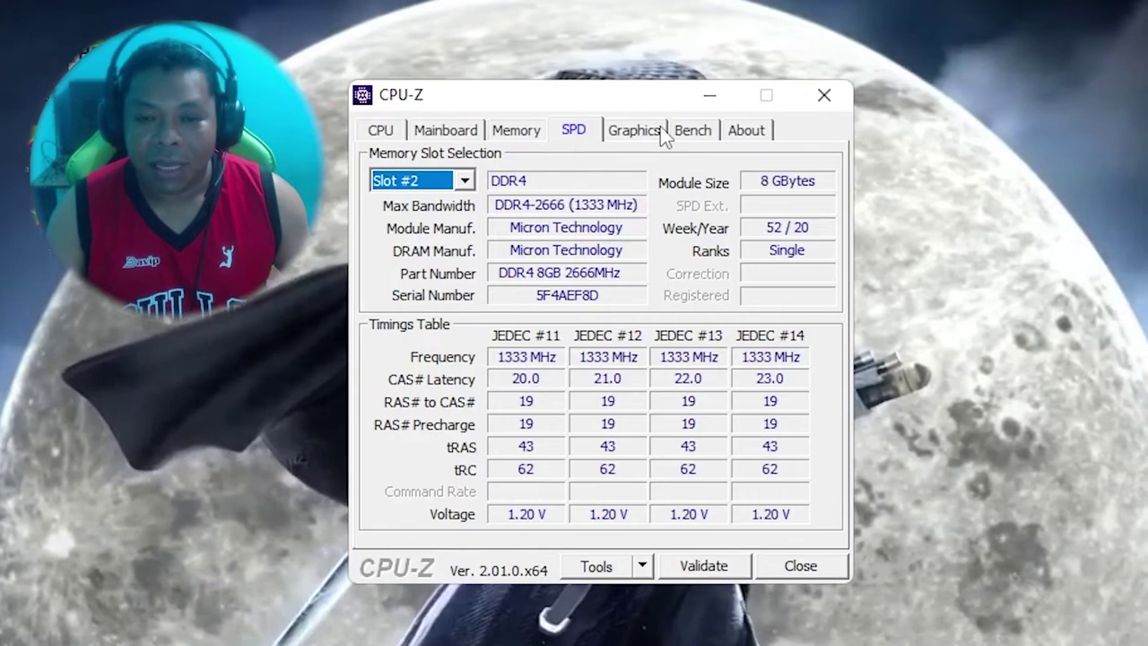
pyautogui.click(638, 140)
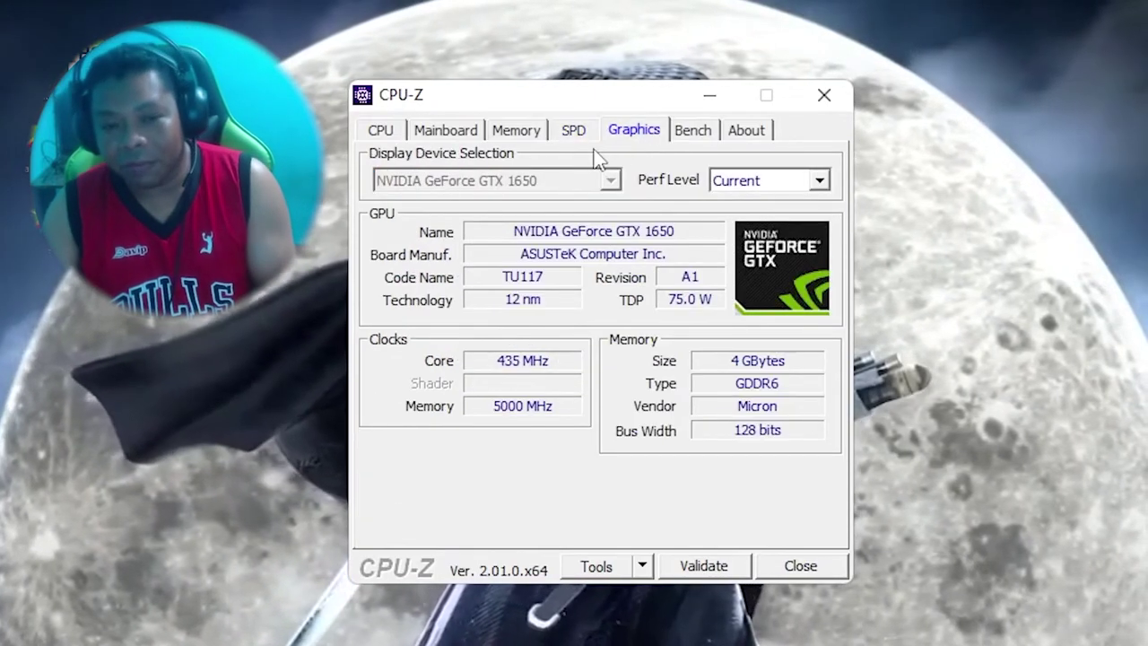